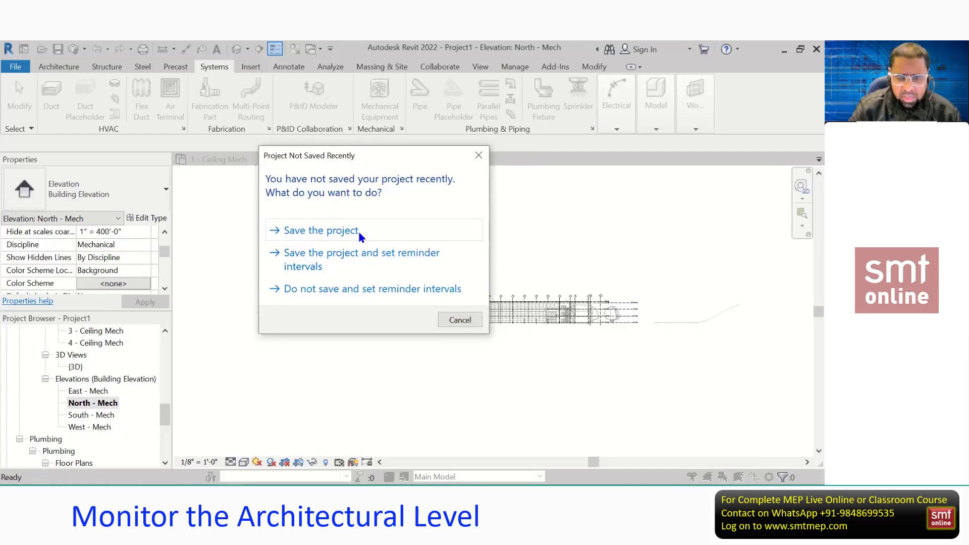
Dismiss the save reminder without saving the project
{"action": "left_click_drag", "start_coordinate": [360, 152], "coordinate": [338, 149]}
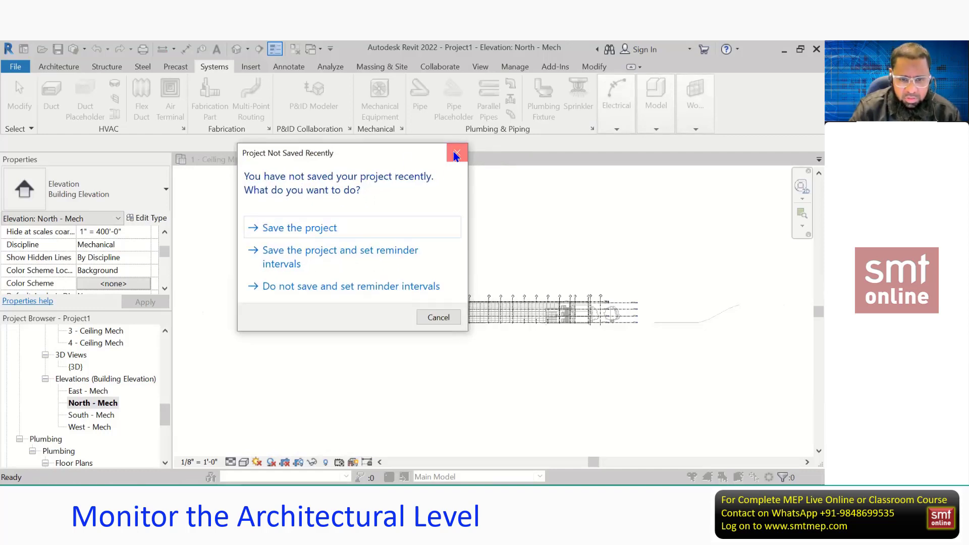
{"action": "left_click", "coordinate": [456, 153]}
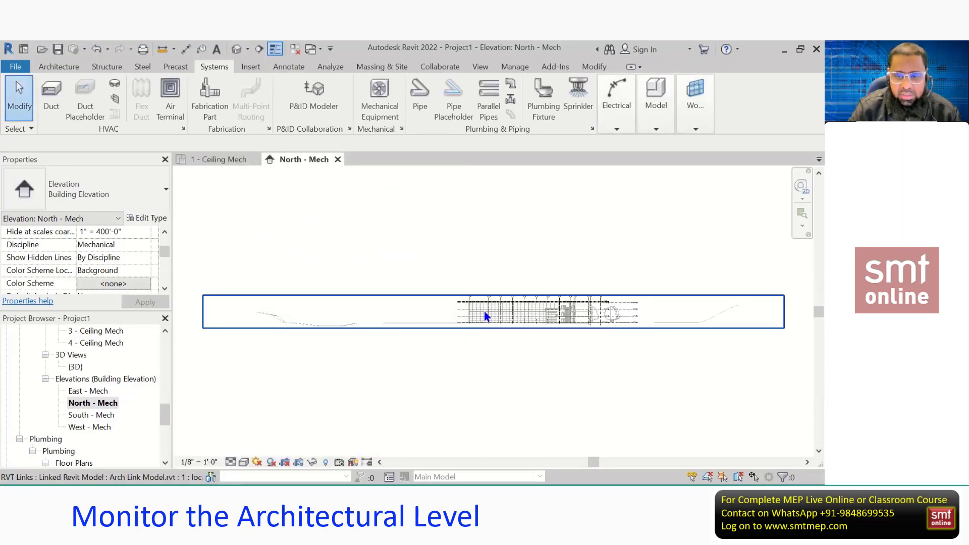
Examine the project level lines beside the linked architectural model's level lines in the North - Mech elevation
{"action": "middle_click_drag", "start_coordinate": [296, 296], "coordinate": [285, 295]}
{"action": "middle_click_drag", "start_coordinate": [733, 304], "coordinate": [484, 304]}
{"action": "scroll", "coordinate": [329, 316], "scroll_direction": "up", "scroll_amount": 4}
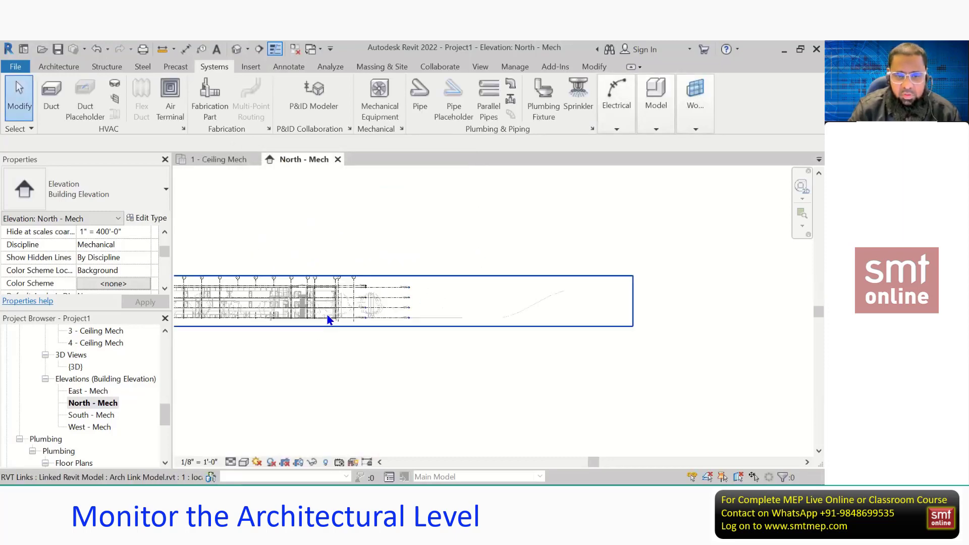
{"action": "scroll", "coordinate": [428, 418], "scroll_direction": "up", "scroll_amount": 5}
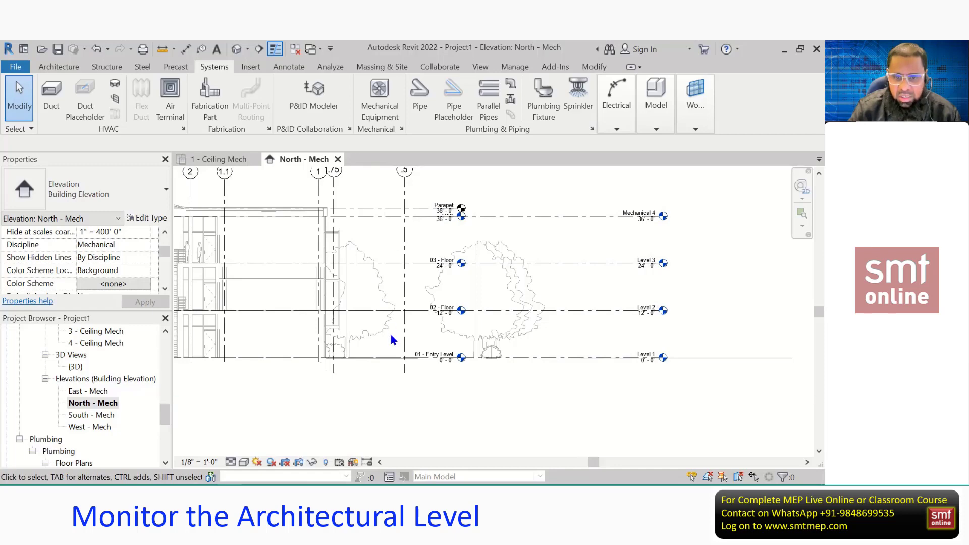
{"action": "scroll", "coordinate": [384, 323], "scroll_direction": "down", "scroll_amount": 2}
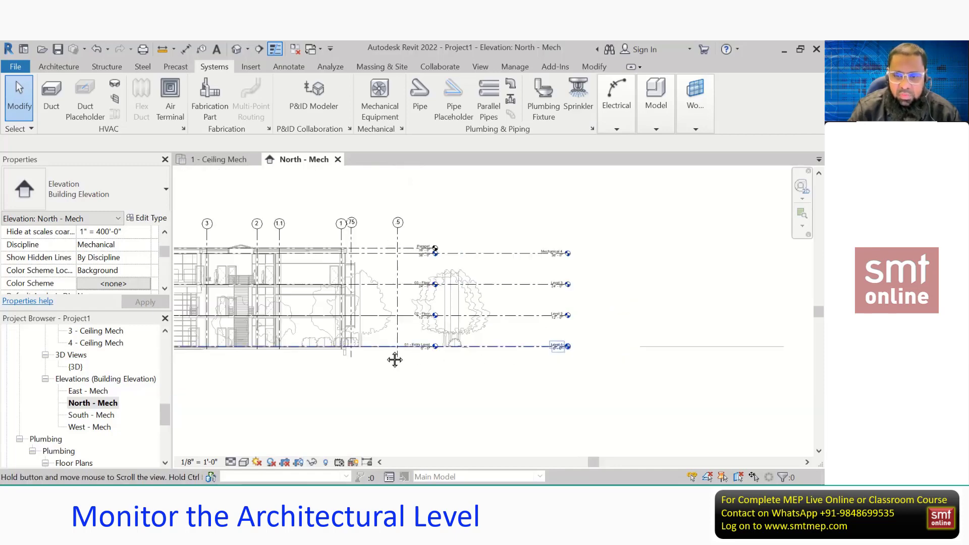
{"action": "middle_click_drag", "start_coordinate": [394, 360], "coordinate": [266, 362]}
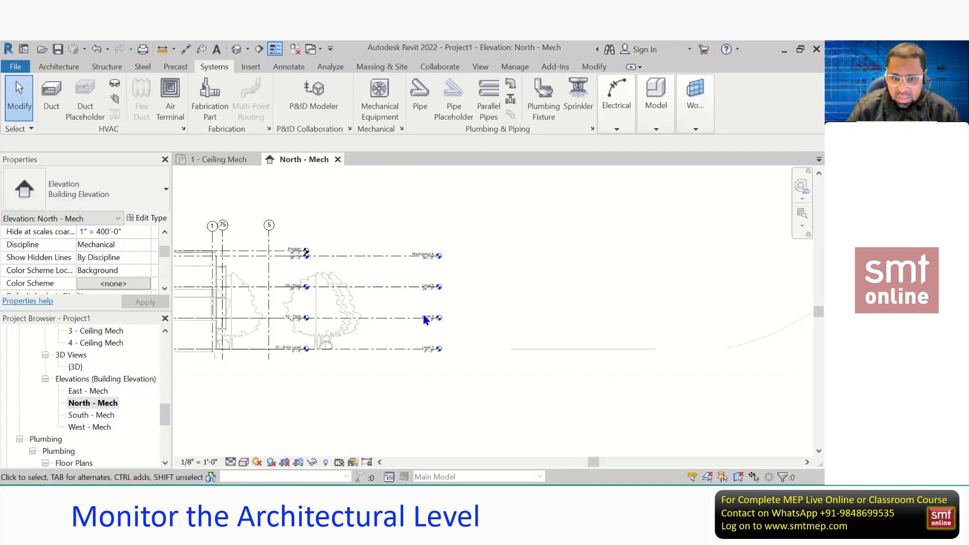
{"action": "left_click_drag", "start_coordinate": [471, 233], "coordinate": [458, 326]}
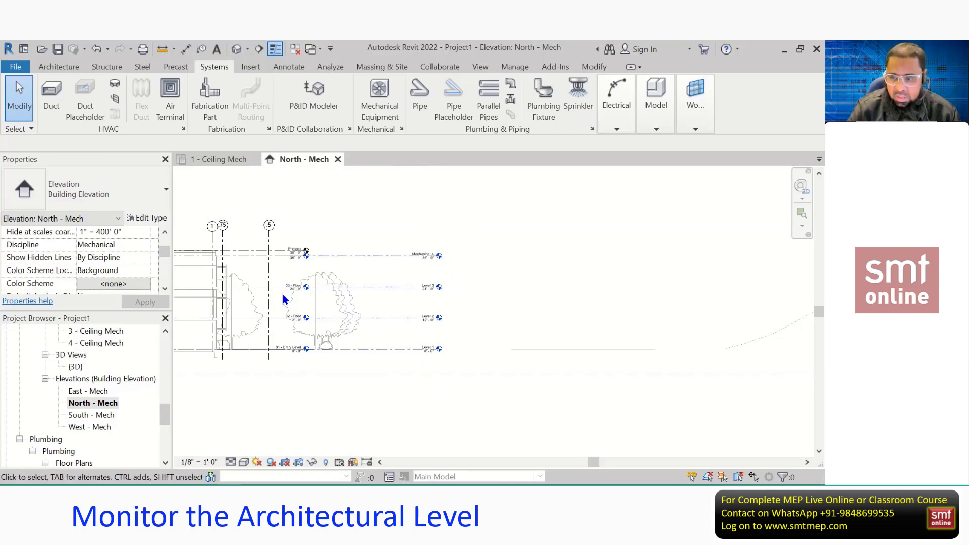
{"action": "middle_click_drag", "start_coordinate": [510, 367], "coordinate": [541, 373]}
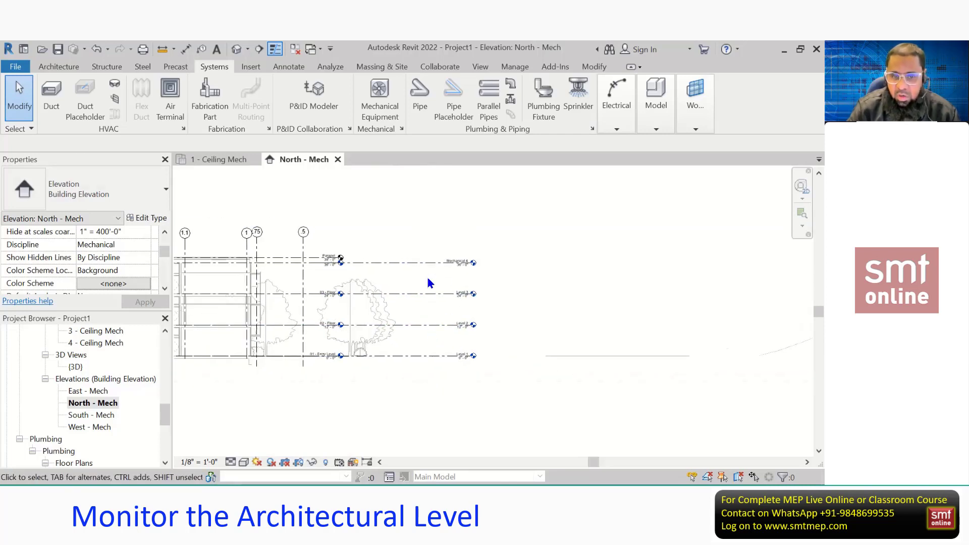
{"action": "scroll", "coordinate": [426, 275], "scroll_direction": "up", "scroll_amount": 3}
{"action": "middle_click_drag", "start_coordinate": [448, 302], "coordinate": [474, 299]}
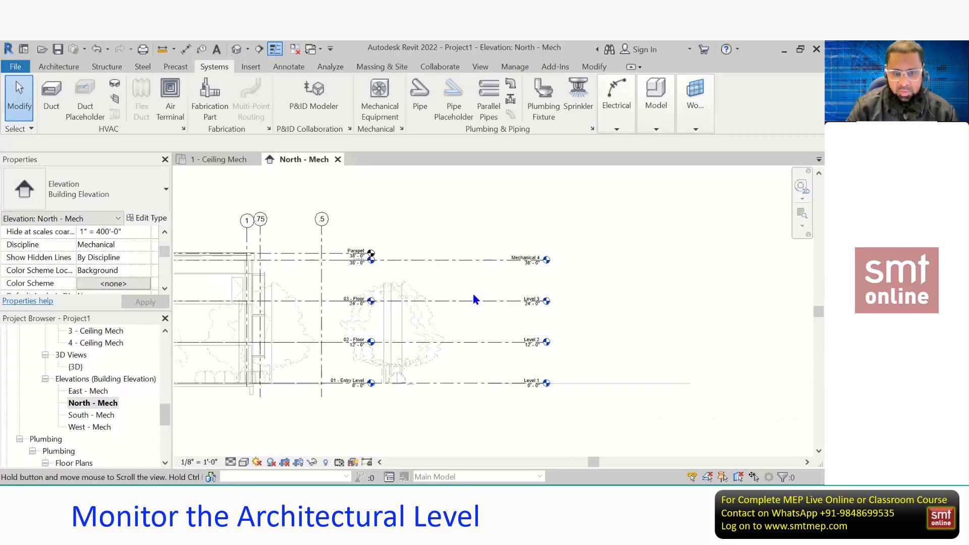
Switch to Adobe Acrobat to consult the architectural level monitoring instructions in REVIT MEP NOTES-2022.pdf, and return to Revit
{"action": "left_click", "coordinate": [432, 71]}
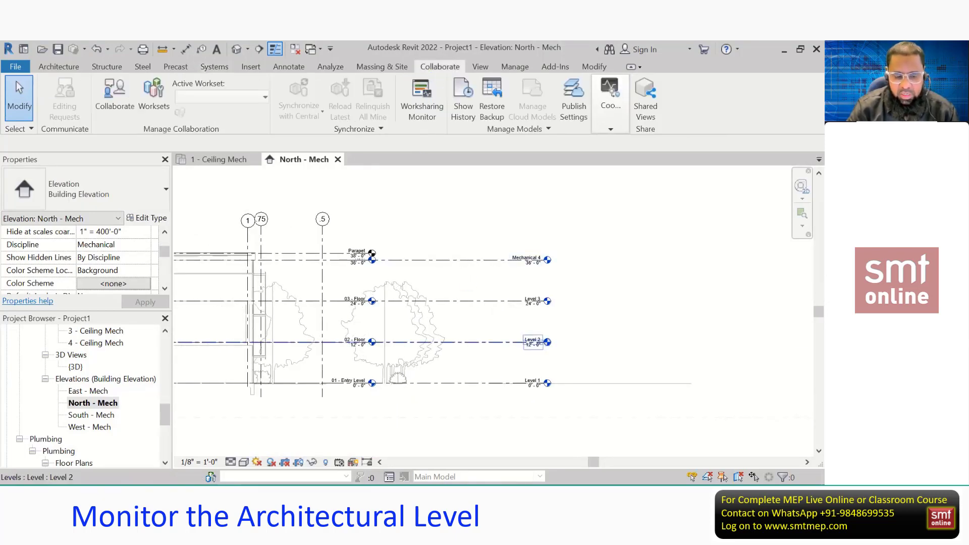
{"action": "key", "text": "alt+Tab"}
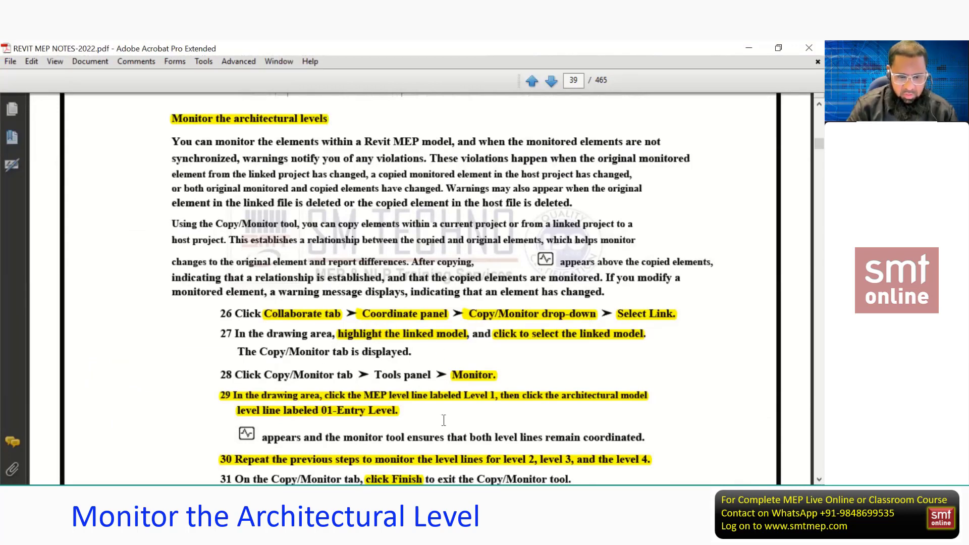
{"action": "left_click", "coordinate": [229, 495]}
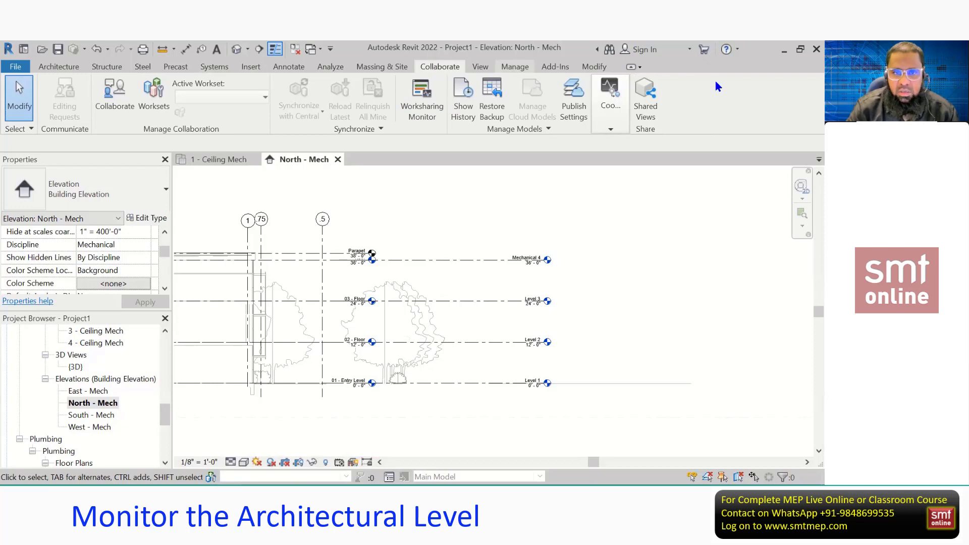
{"action": "left_click", "coordinate": [606, 127]}
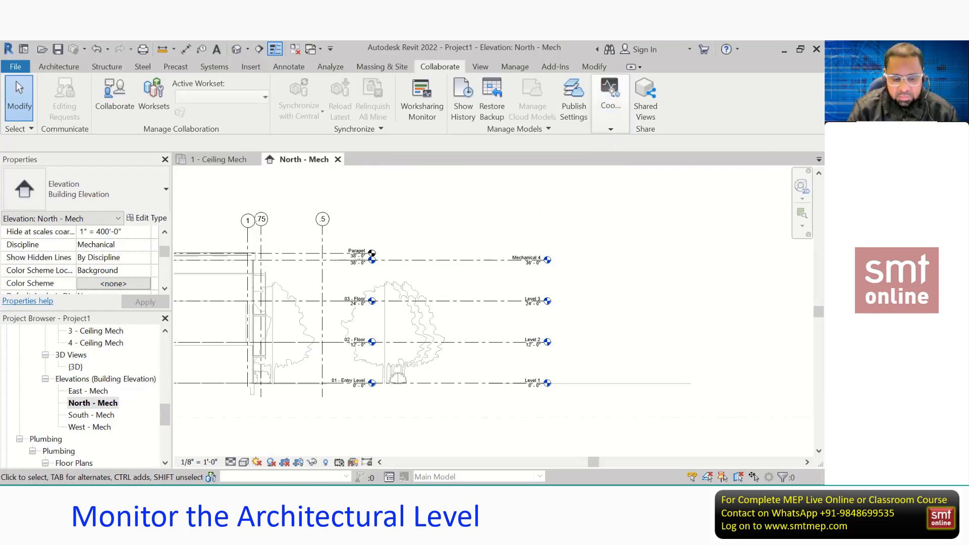
{"action": "key", "text": "alt+Tab"}
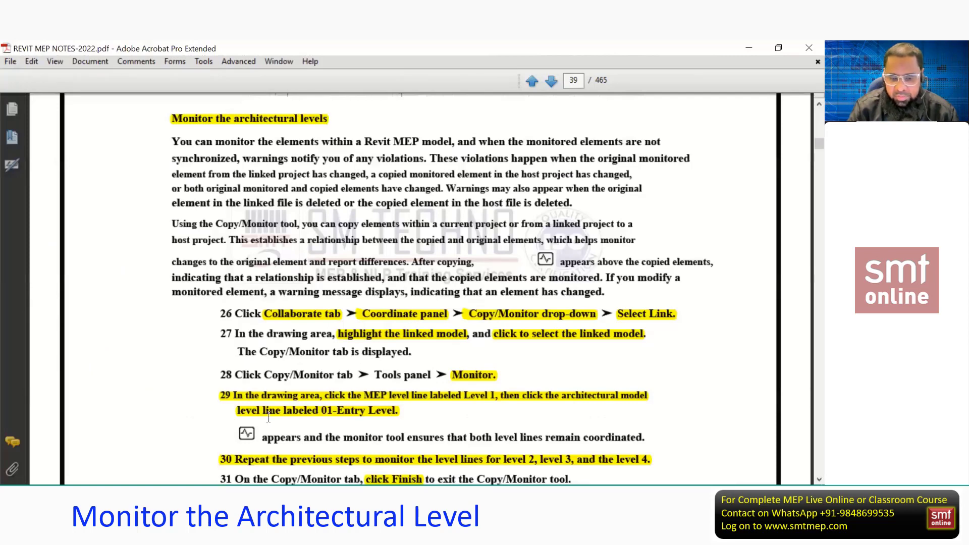
{"action": "key", "text": "alt+Tab"}
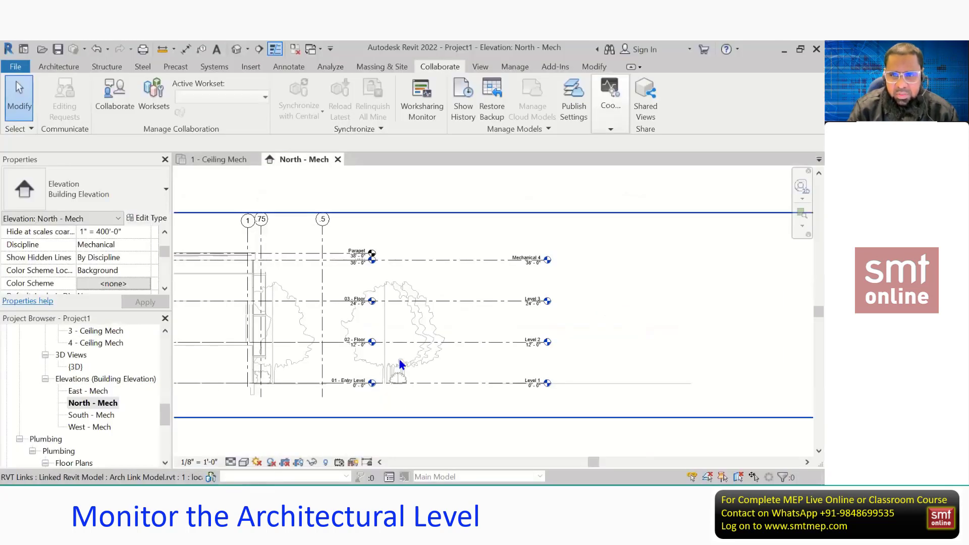
Start Copy/Monitor with the Select Link option and pick the linked architectural model in the elevation
{"action": "left_click", "coordinate": [612, 131]}
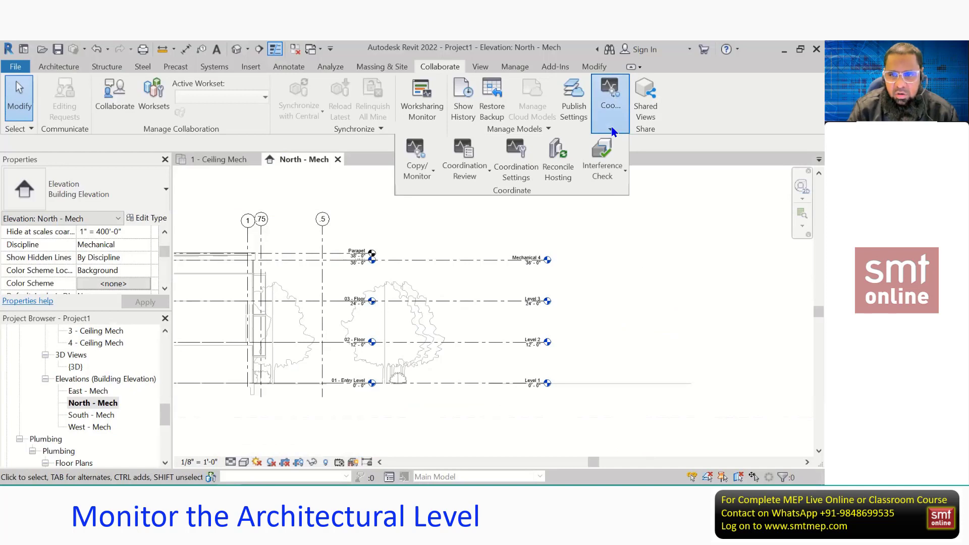
{"action": "left_click", "coordinate": [429, 180]}
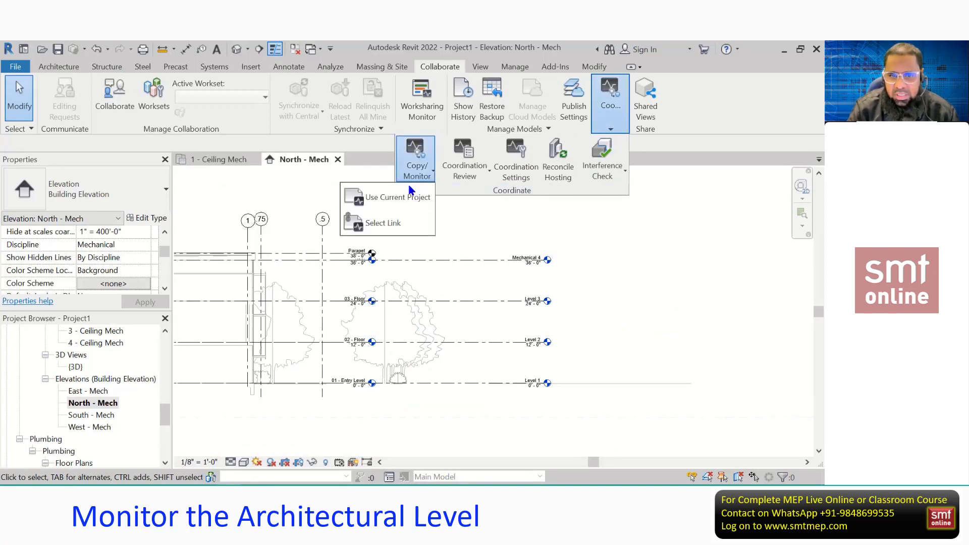
{"action": "left_click", "coordinate": [385, 228]}
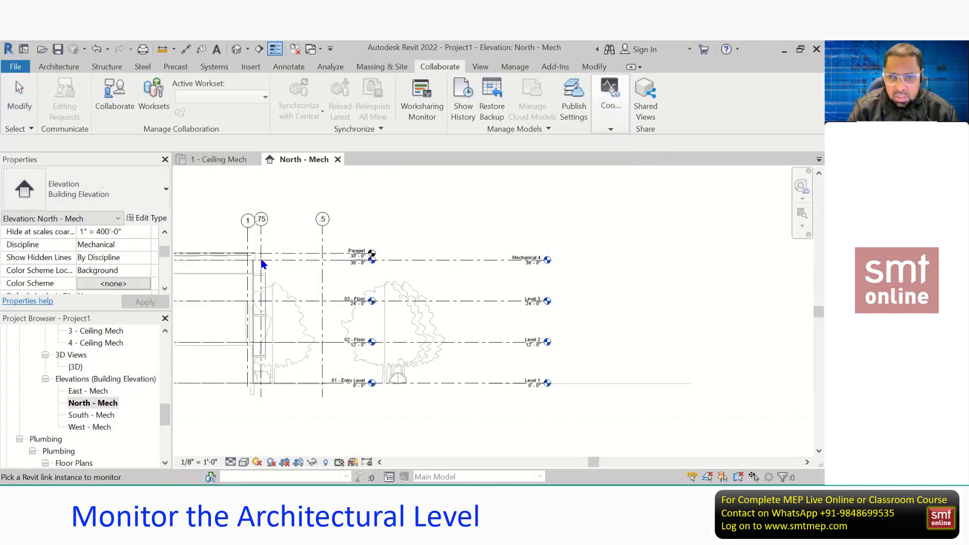
{"action": "left_click", "coordinate": [280, 302]}
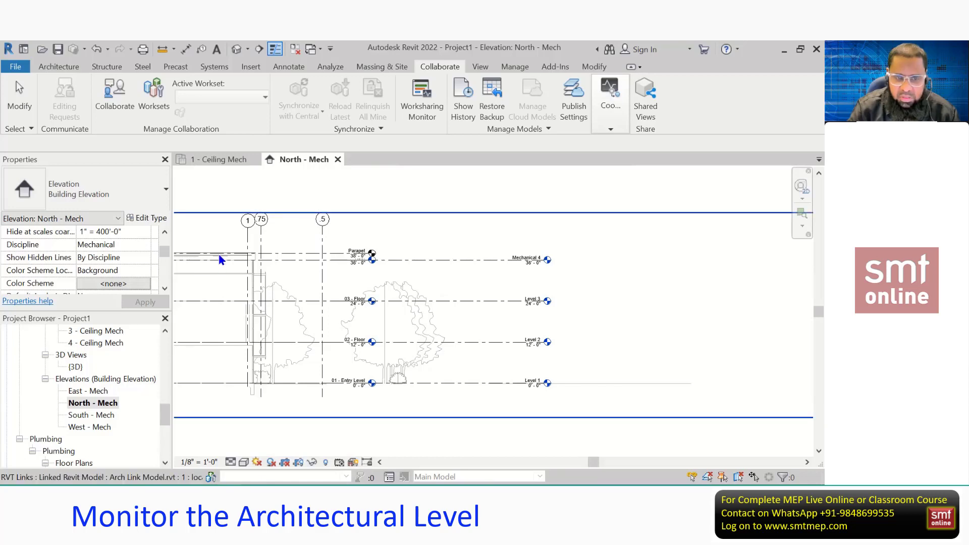
{"action": "left_click", "coordinate": [245, 303]}
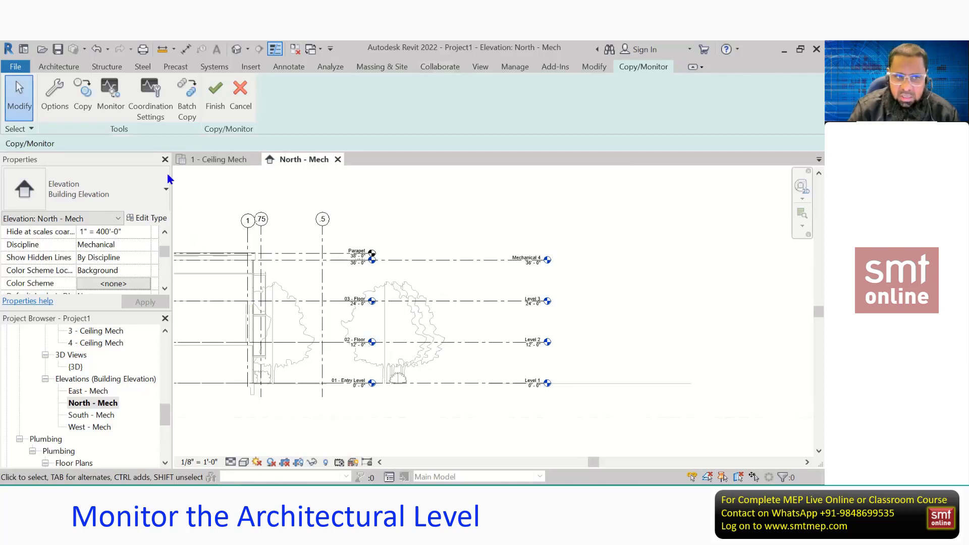
Monitor Level 1 against the linked 01 - Entry Level and Level 2 against the linked 02 - Floor
{"action": "left_click", "coordinate": [115, 115]}
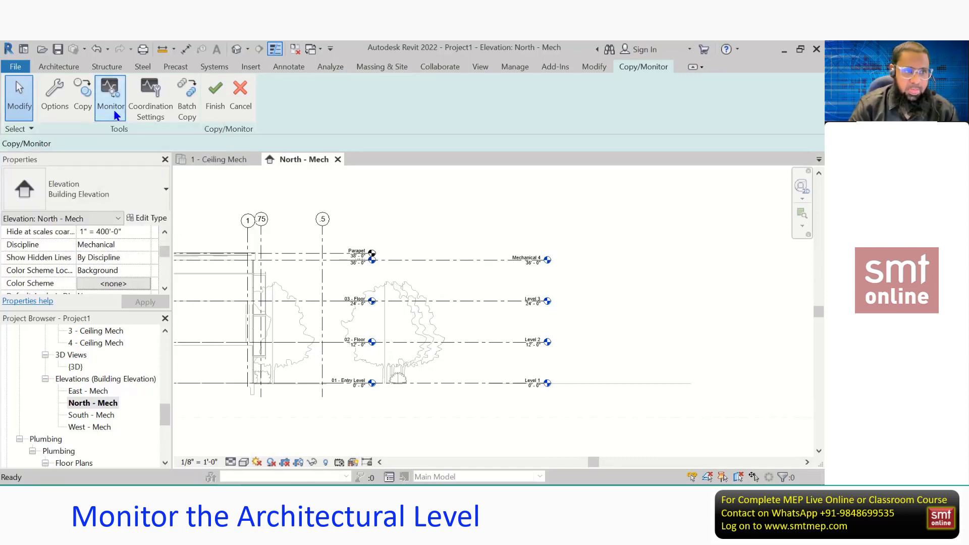
{"action": "left_click", "coordinate": [485, 385]}
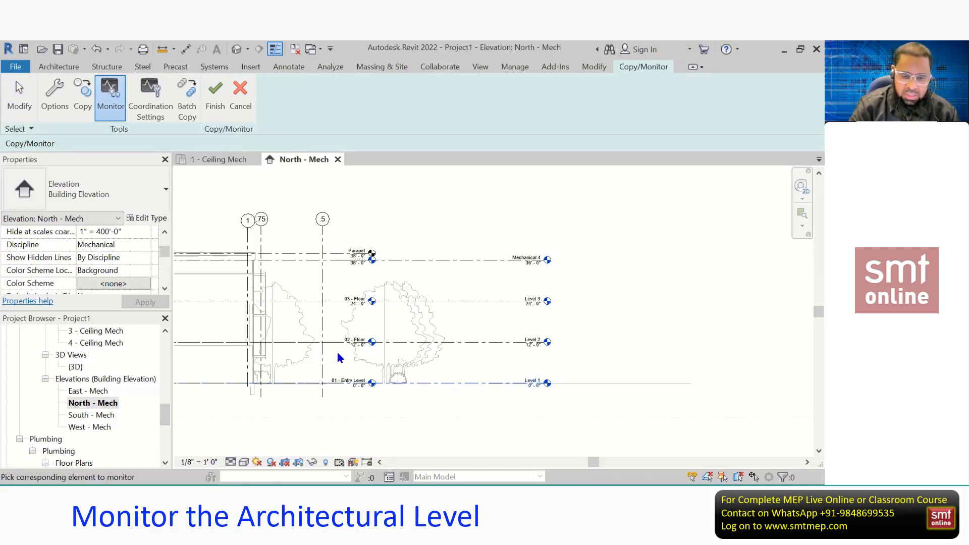
{"action": "left_click", "coordinate": [294, 383]}
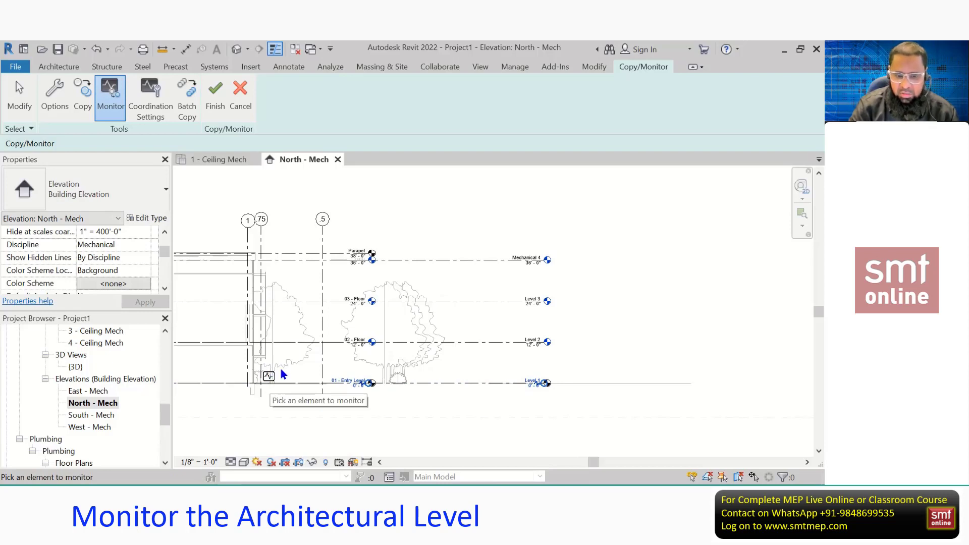
{"action": "left_click", "coordinate": [474, 344]}
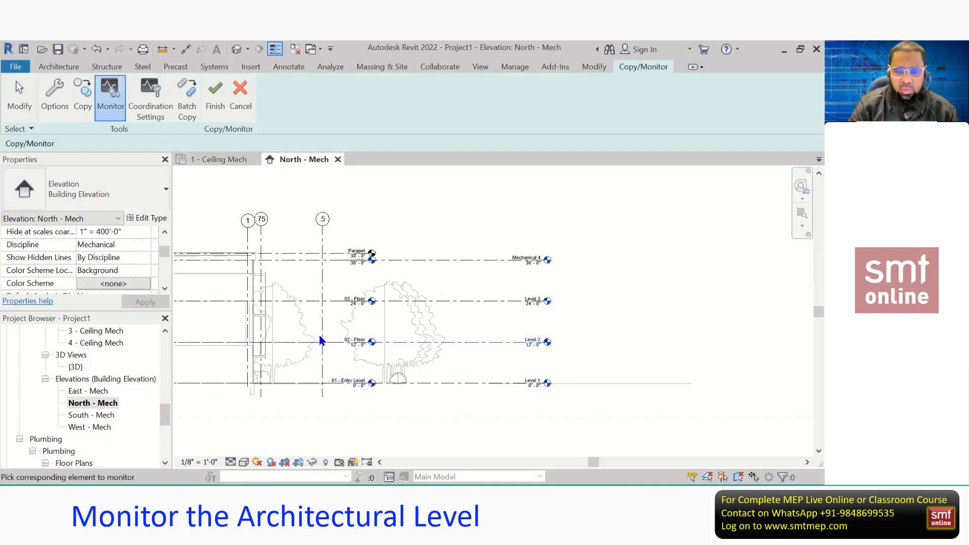
{"action": "left_click", "coordinate": [308, 343]}
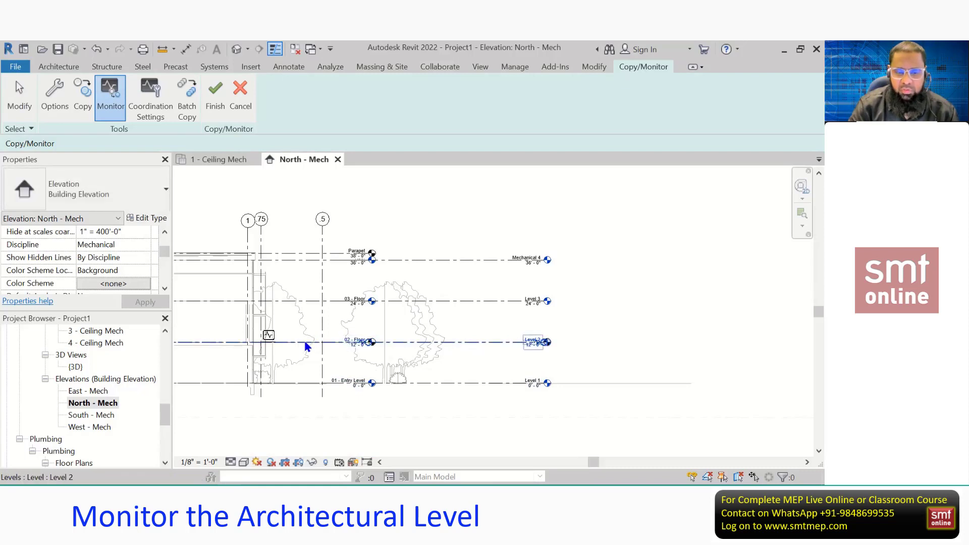
Monitor Level 3 against 03 - Floor and Mechanical 4 against the linked 36' - 0" level, finishing the Copy/Monitor session
{"action": "left_click", "coordinate": [490, 304]}
{"action": "left_click", "coordinate": [328, 304]}
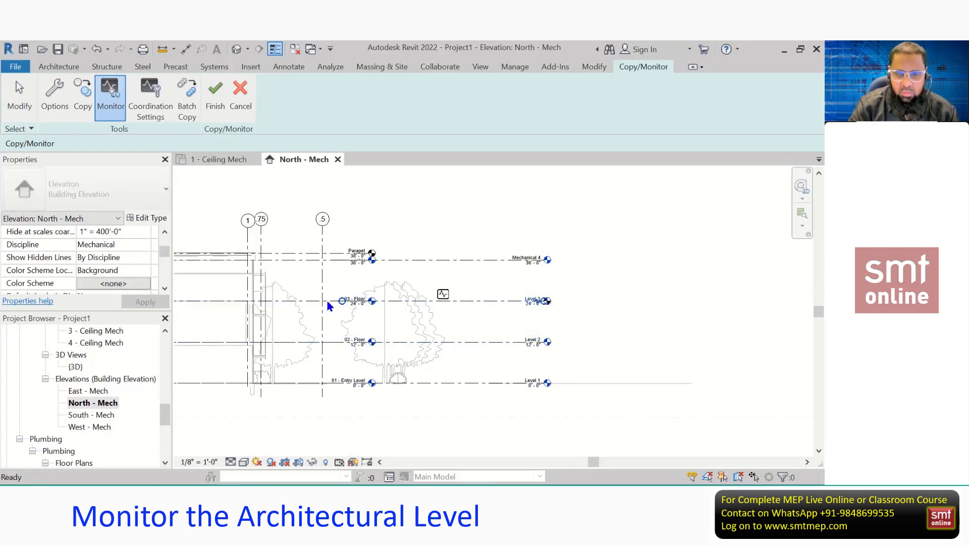
{"action": "left_click", "coordinate": [442, 260]}
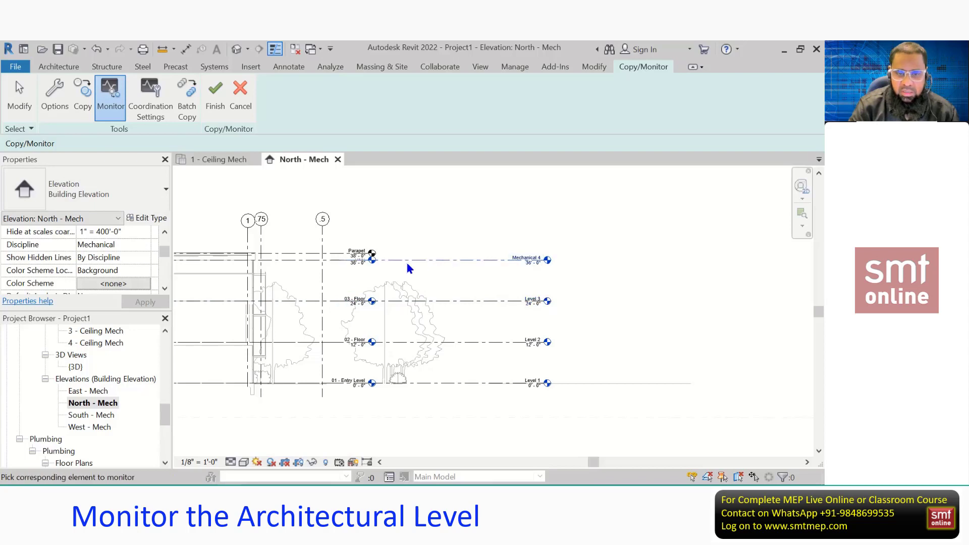
{"action": "left_click", "coordinate": [311, 262]}
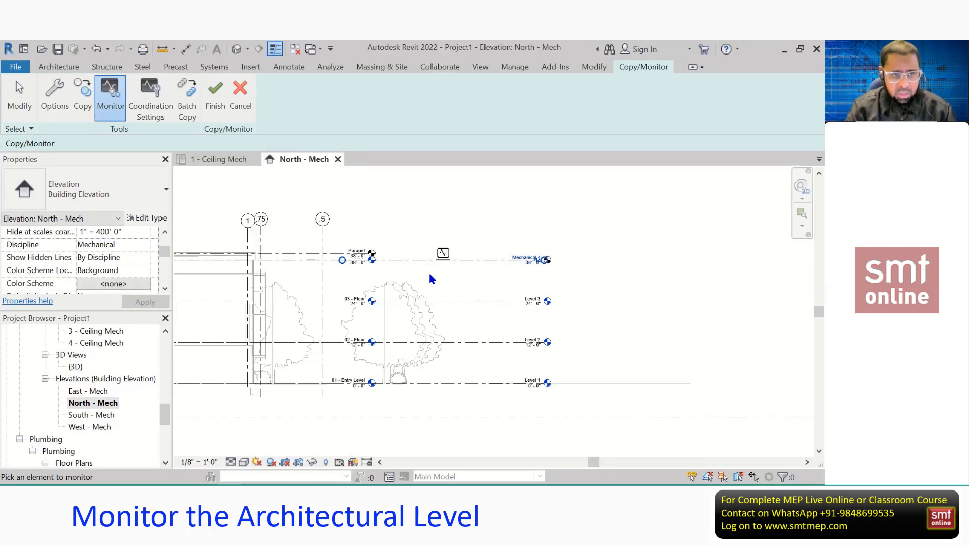
{"action": "left_click", "coordinate": [213, 98]}
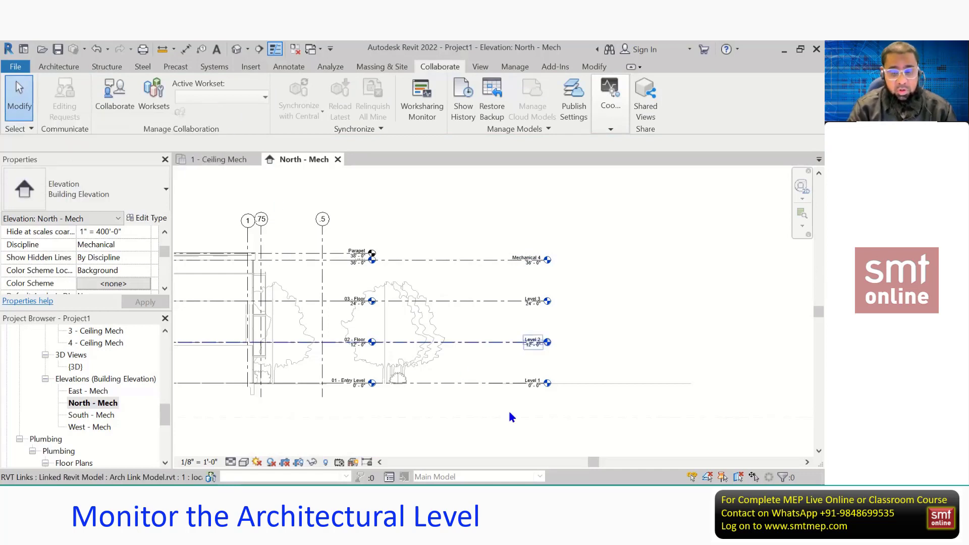
Select the levels together with the linked model to check their monitoring symbols, and clear the selection
{"action": "left_click_drag", "start_coordinate": [567, 428], "coordinate": [305, 244]}
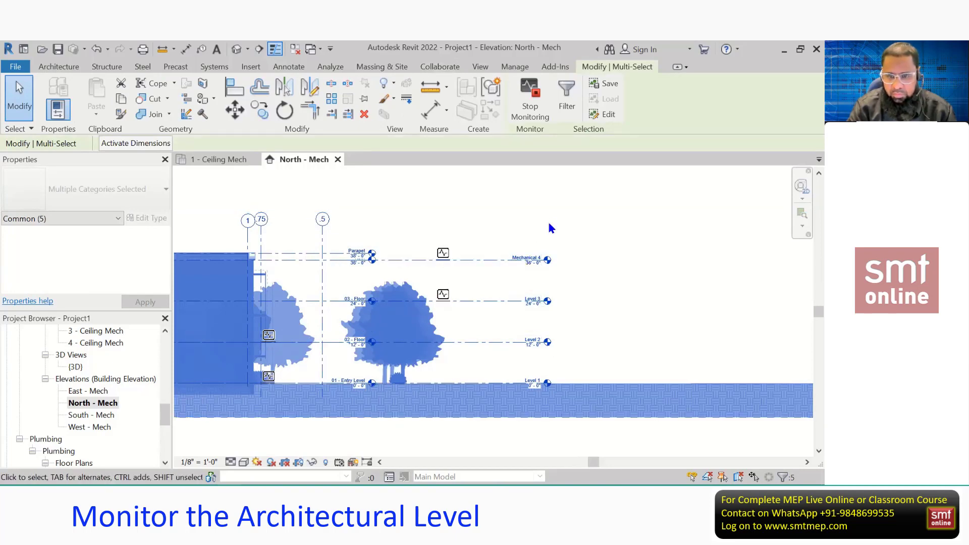
{"action": "left_click", "coordinate": [564, 279]}
{"action": "scroll", "coordinate": [571, 296], "scroll_direction": "down", "scroll_amount": 2}
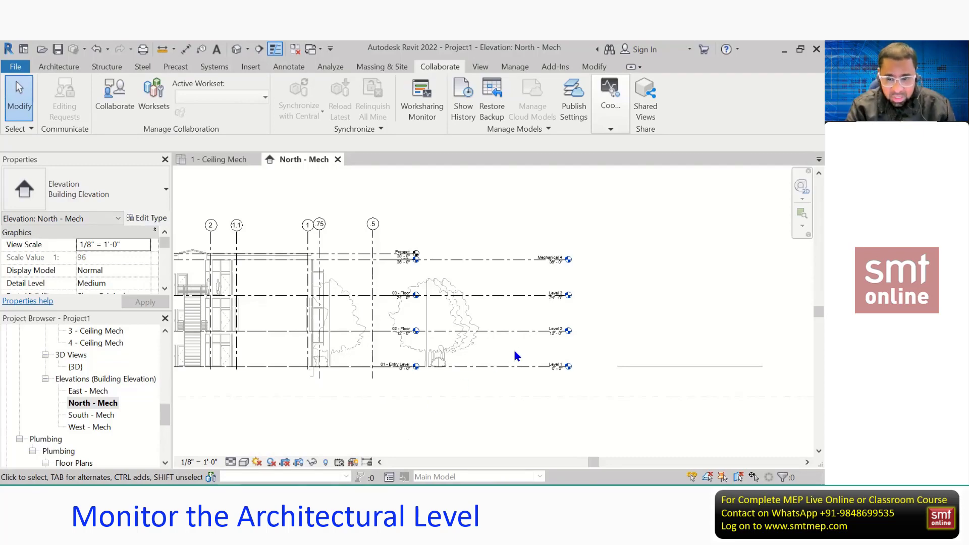
Set the elevation of Level 3 to 26' in the North - Mech elevation
{"action": "scroll", "coordinate": [520, 339], "scroll_direction": "up", "scroll_amount": 1}
{"action": "middle_click_drag", "start_coordinate": [523, 360], "coordinate": [515, 377]}
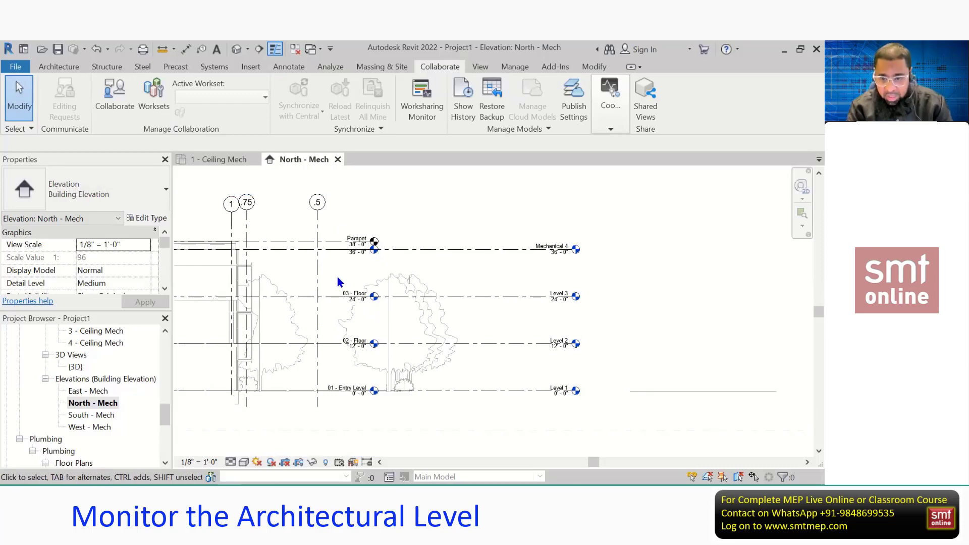
{"action": "scroll", "coordinate": [550, 305], "scroll_direction": "up", "scroll_amount": 1}
{"action": "left_click", "coordinate": [557, 303]}
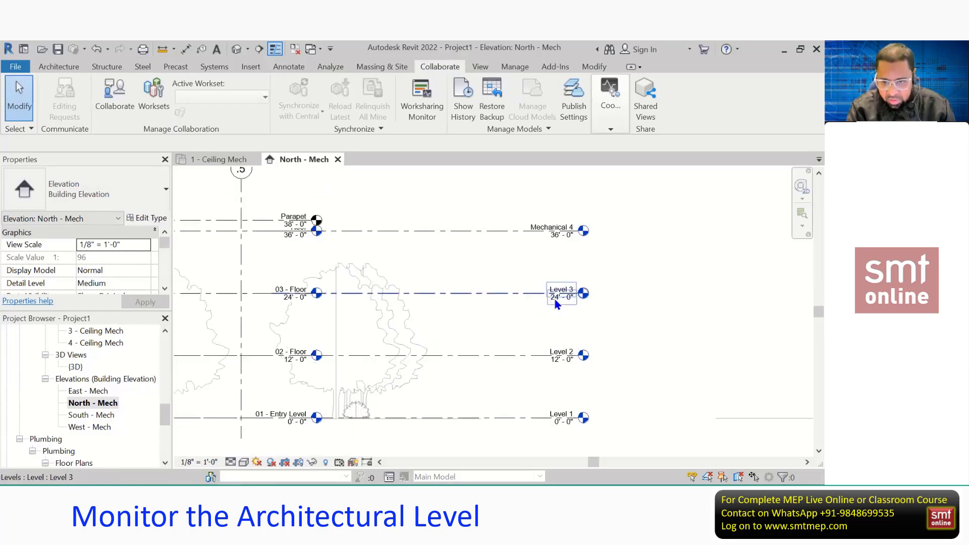
{"action": "double_click", "coordinate": [557, 300]}
{"action": "type", "text": "26"}
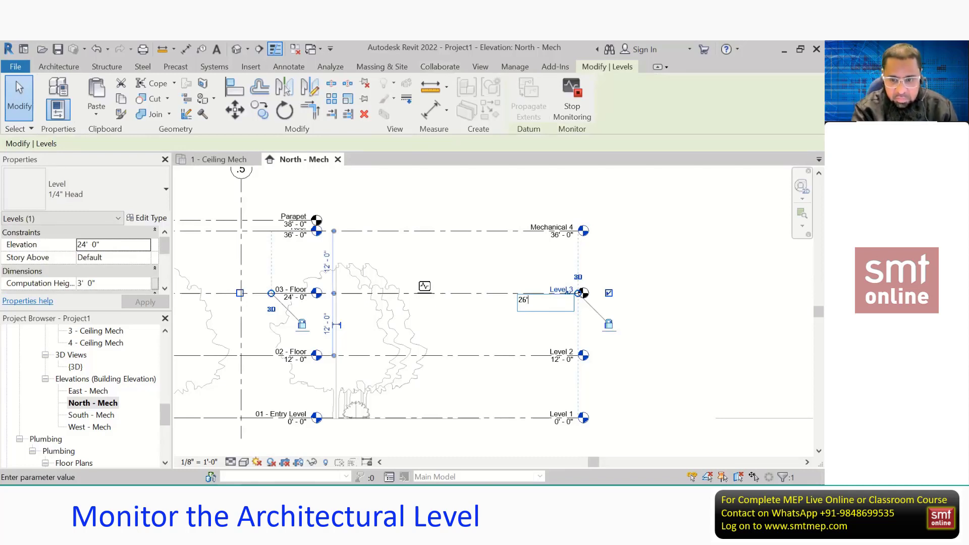
{"action": "type", "text": "'"}
{"action": "key", "text": "Return"}
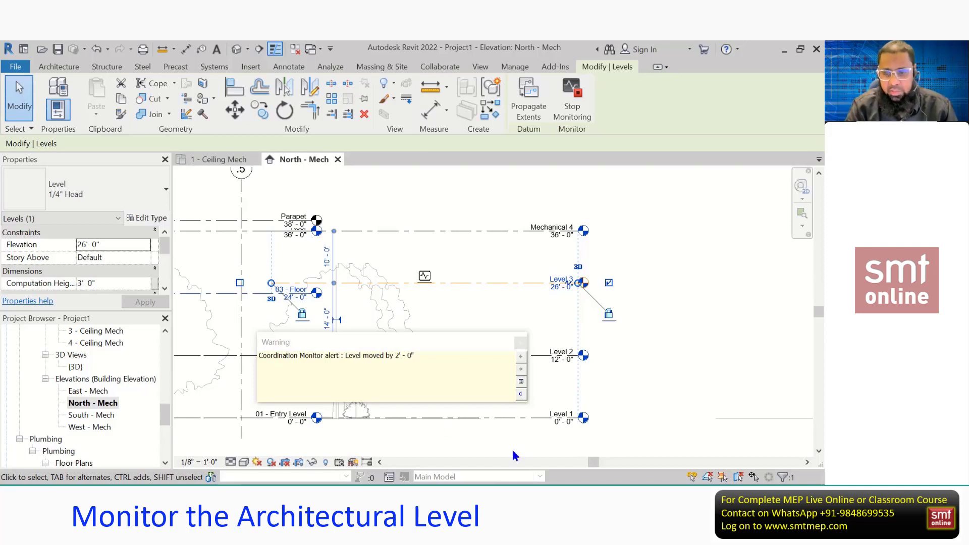
Dismiss the coordination monitor warning and undo the last elevation change of Level 3
{"action": "left_click", "coordinate": [521, 344]}
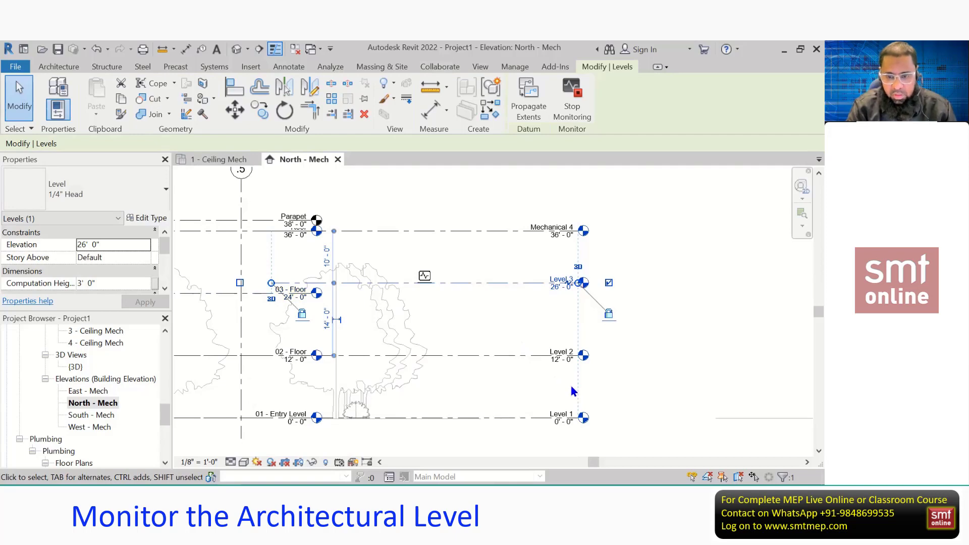
{"action": "key", "text": "ctrl+z"}
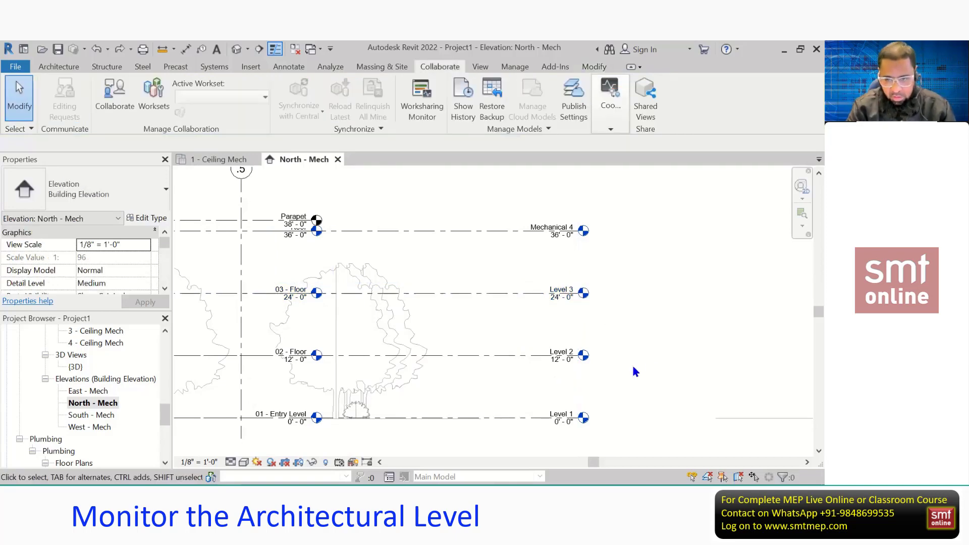
Switch to REVIT MEP NOTES-2022.pdf in Acrobat and read the instructions for disabling the display of architectural levels
{"action": "key", "text": "alt+Tab"}
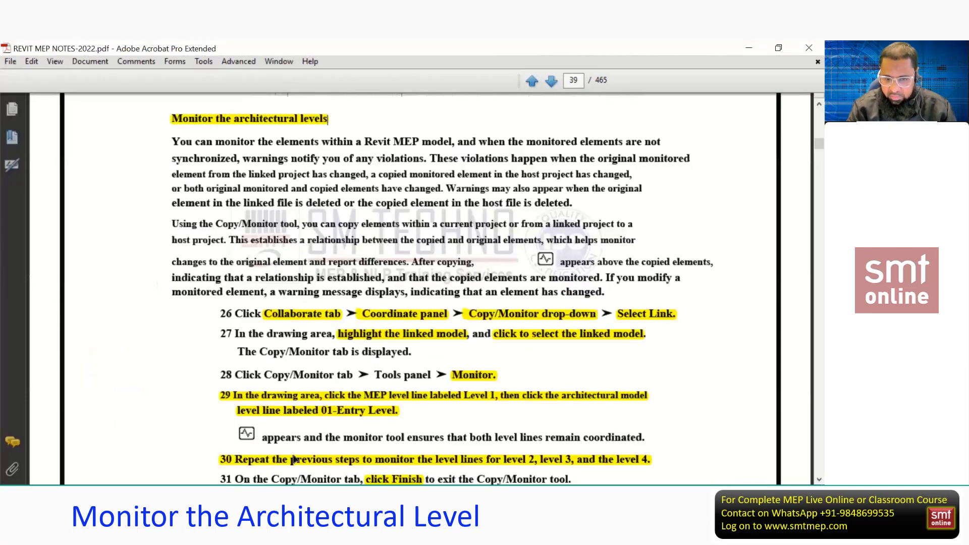
{"action": "scroll", "coordinate": [341, 416], "scroll_direction": "down", "scroll_amount": 3}
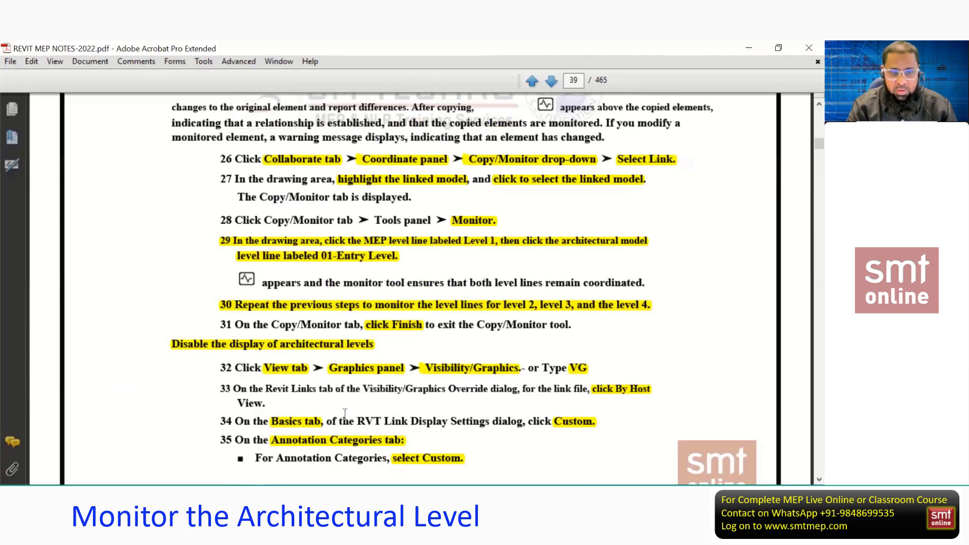
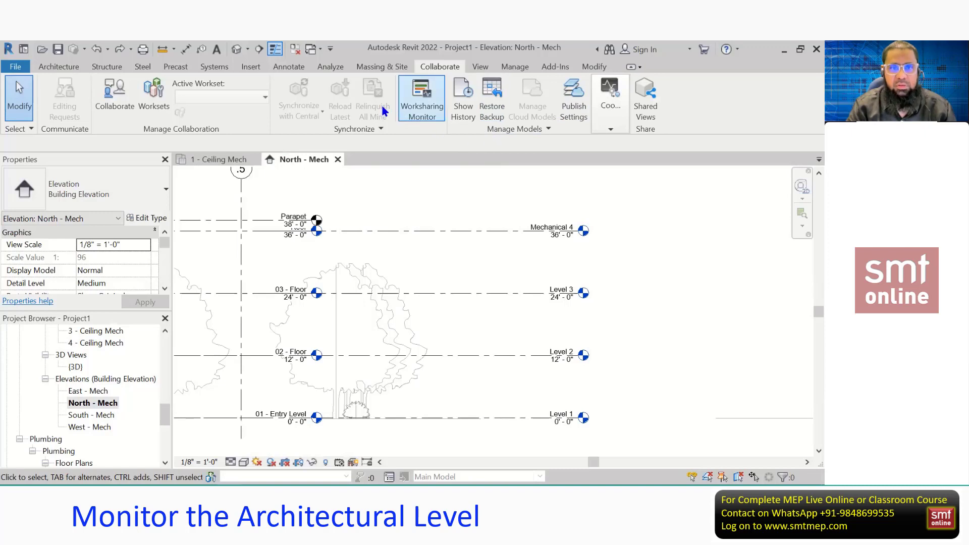
Return to Revit and inspect the linked architectural model and Level 2 by selecting each in the North - Mech elevation, clearing the selection each time
{"action": "left_click", "coordinate": [480, 67]}
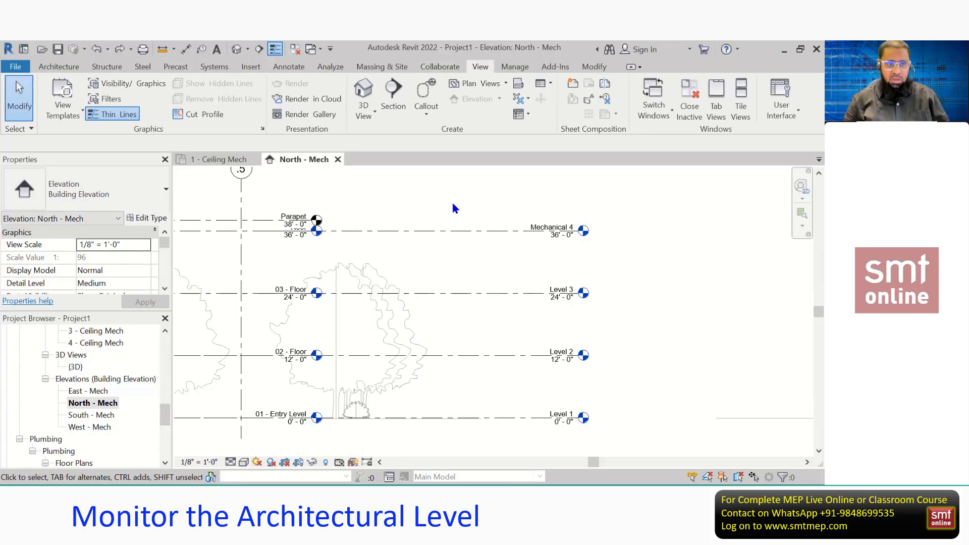
{"action": "scroll", "coordinate": [452, 216], "scroll_direction": "down", "scroll_amount": 2}
{"action": "middle_click_drag", "start_coordinate": [453, 216], "coordinate": [553, 355]}
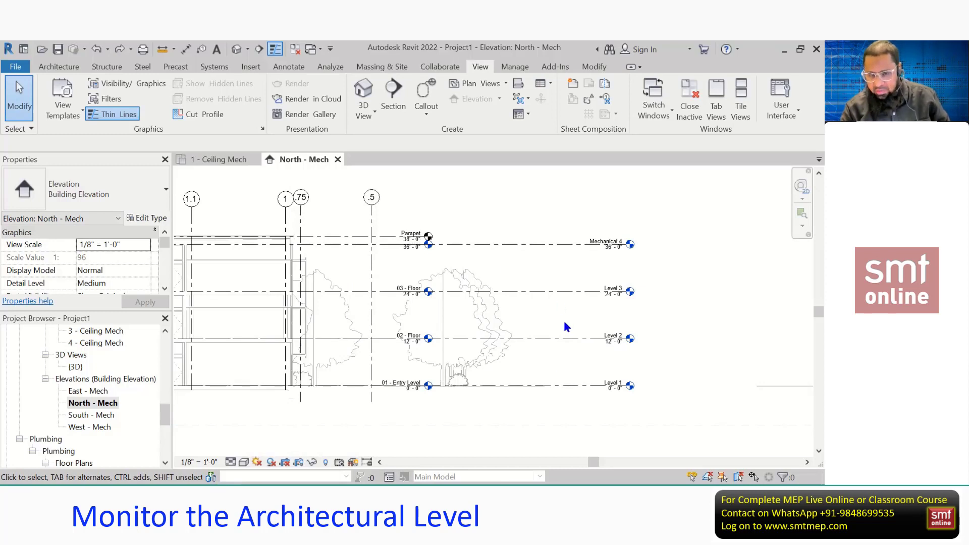
{"action": "left_click", "coordinate": [360, 297]}
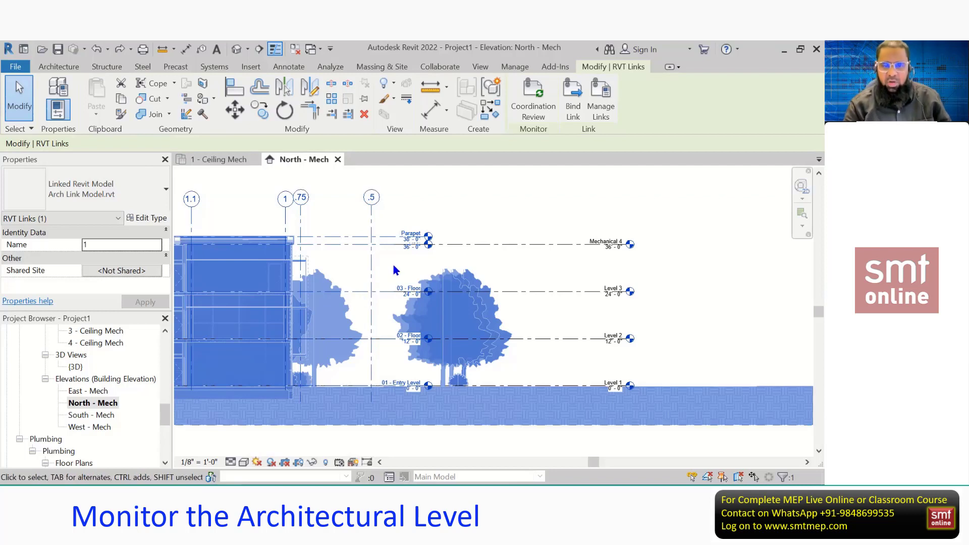
{"action": "key", "text": "Escape"}
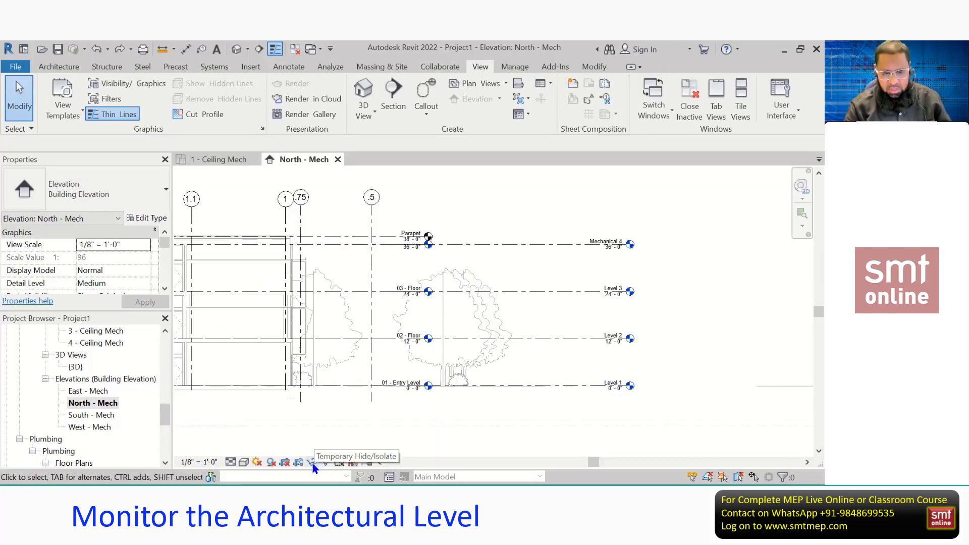
{"action": "left_click", "coordinate": [273, 342]}
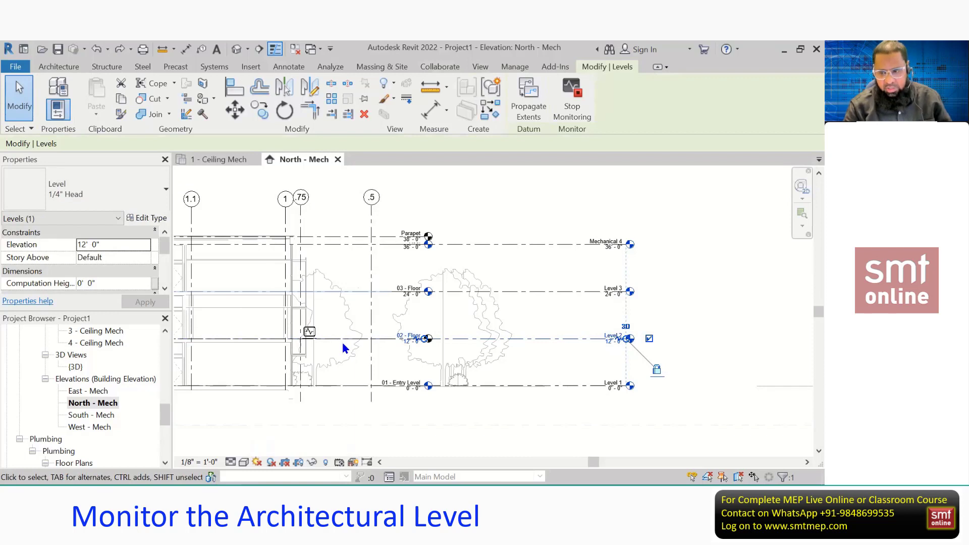
{"action": "left_click", "coordinate": [348, 436]}
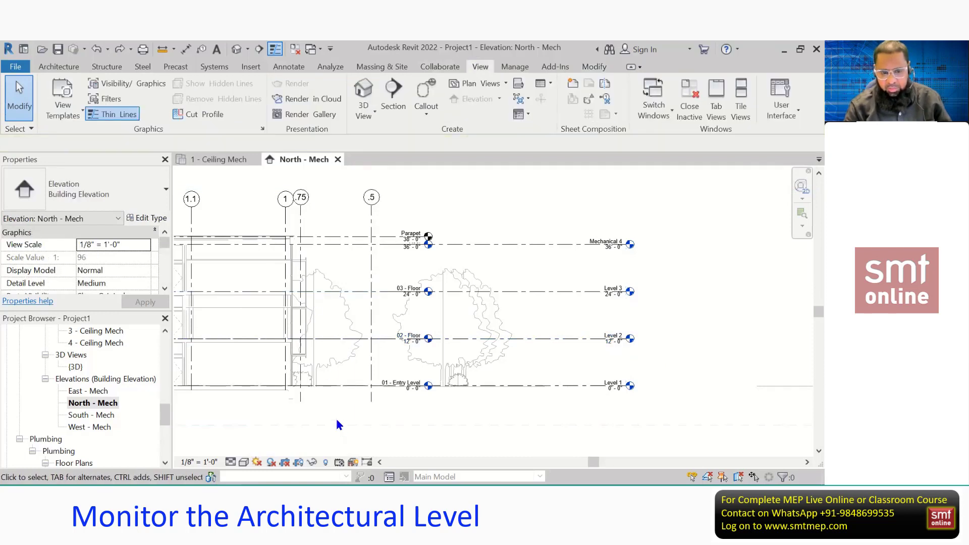
{"action": "left_click", "coordinate": [312, 462]}
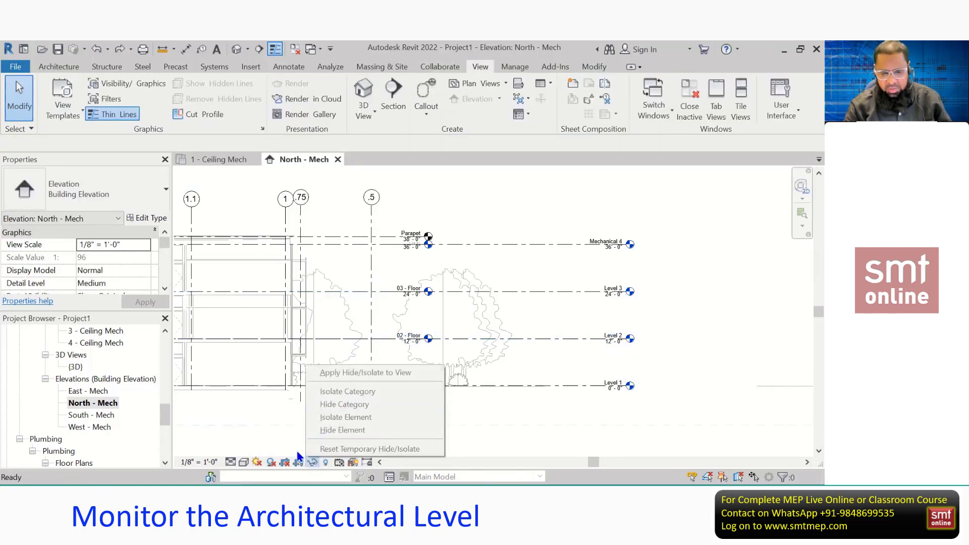
{"action": "left_click", "coordinate": [286, 441]}
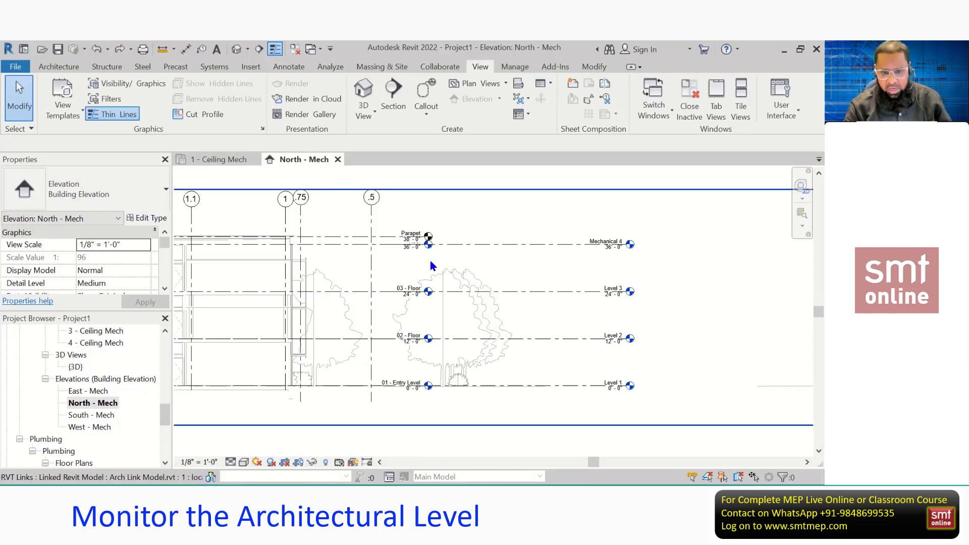
{"action": "left_click", "coordinate": [386, 250]}
{"action": "right_click", "coordinate": [386, 250]}
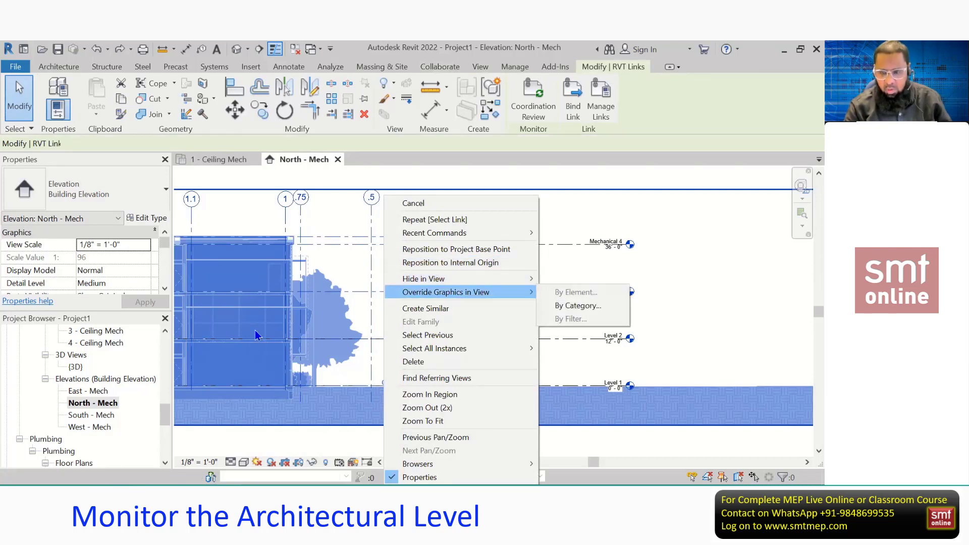
{"action": "left_click", "coordinate": [322, 207]}
{"action": "key", "text": "Escape"}
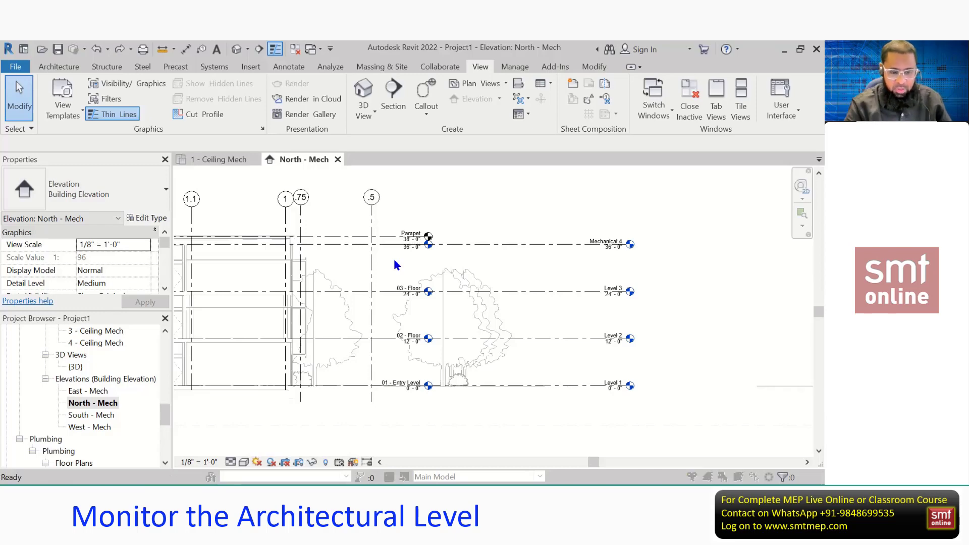
Reread the steps for disabling the display of architectural levels in the PDF notes, and return to Revit without changing the visibility overrides
{"action": "key", "text": "v"}
{"action": "key", "text": "g"}
{"action": "key", "text": "alt+Tab"}
{"action": "scroll", "coordinate": [356, 348], "scroll_direction": "down", "scroll_amount": 5}
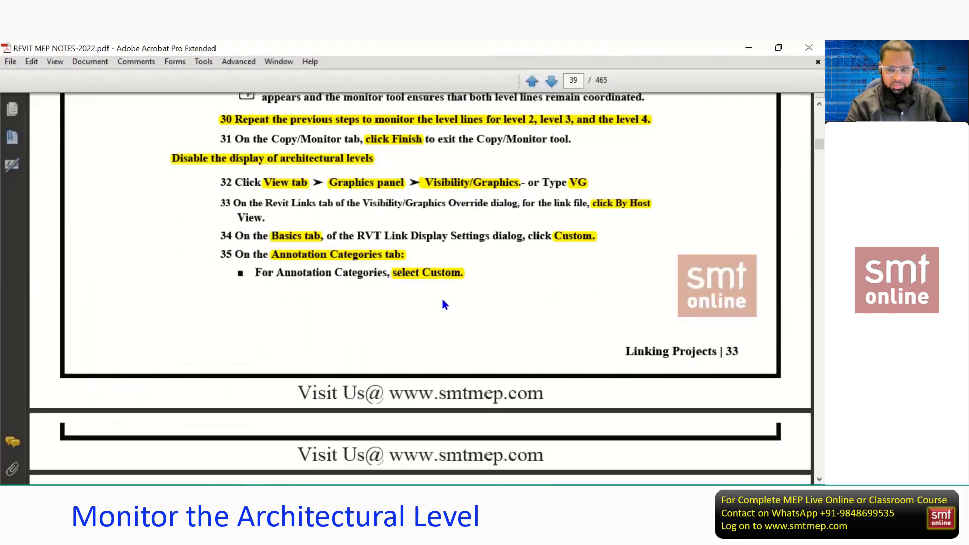
{"action": "scroll", "coordinate": [477, 292], "scroll_direction": "up", "scroll_amount": 3}
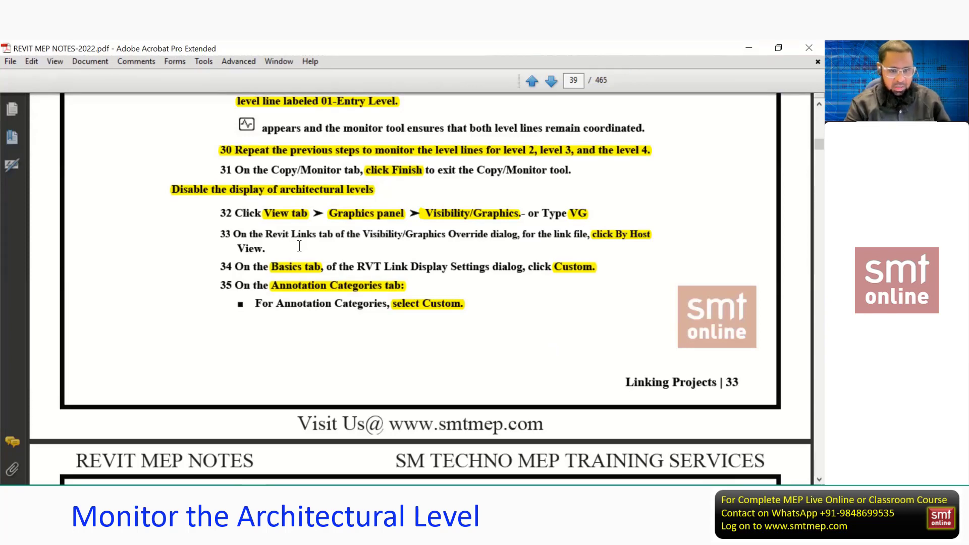
{"action": "left_click", "coordinate": [255, 494]}
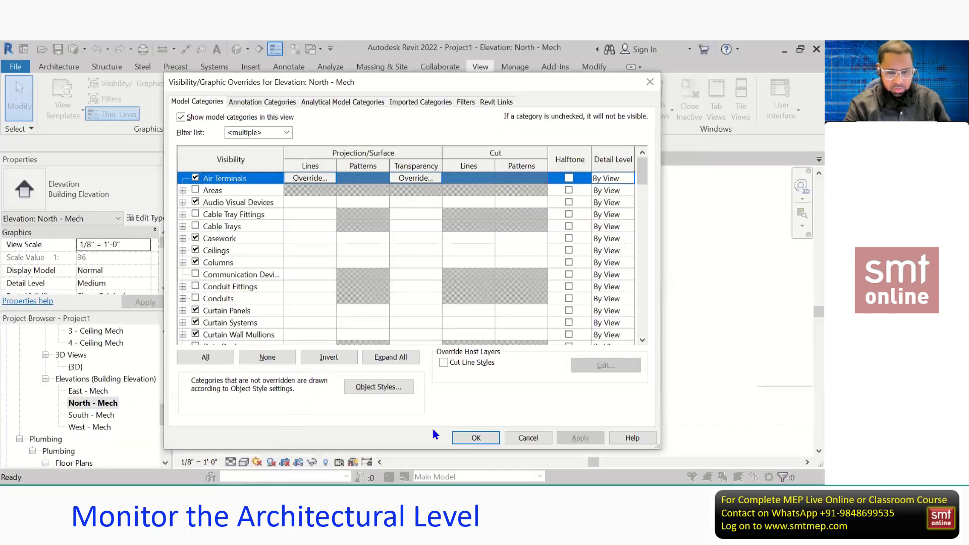
{"action": "left_click", "coordinate": [509, 440]}
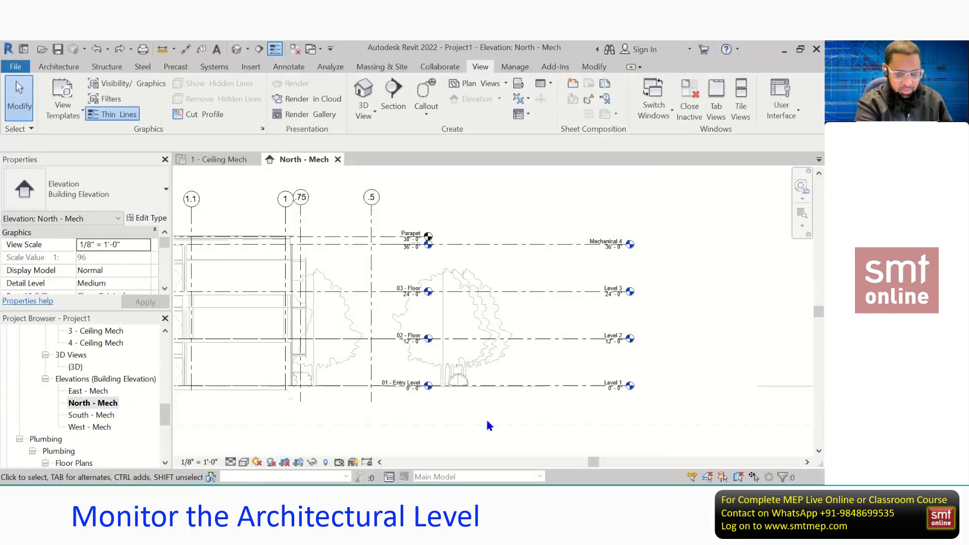
Open the visibility/graphic overrides for the North - Mech elevation and show the settings for Revit links
{"action": "key", "text": "v"}
{"action": "key", "text": "g"}
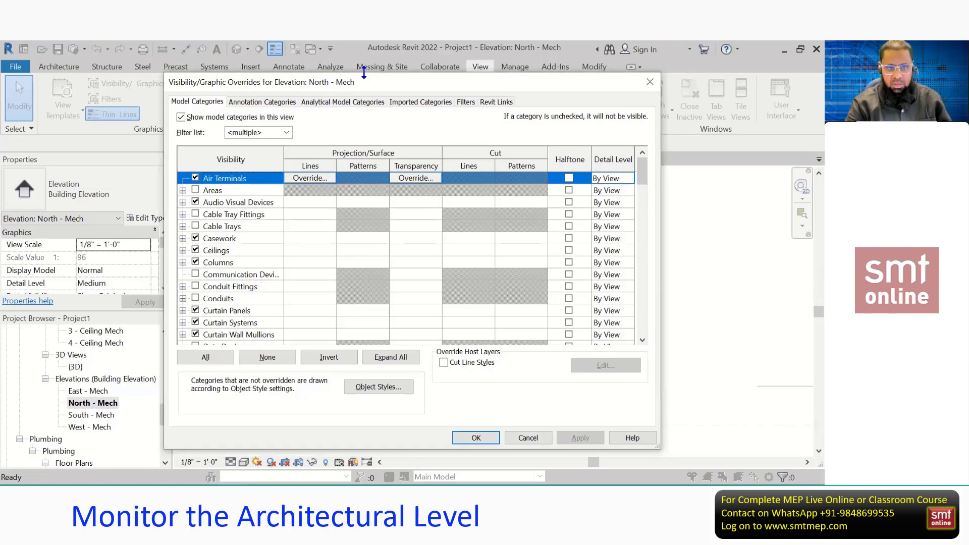
{"action": "left_click_drag", "start_coordinate": [353, 83], "coordinate": [344, 88]}
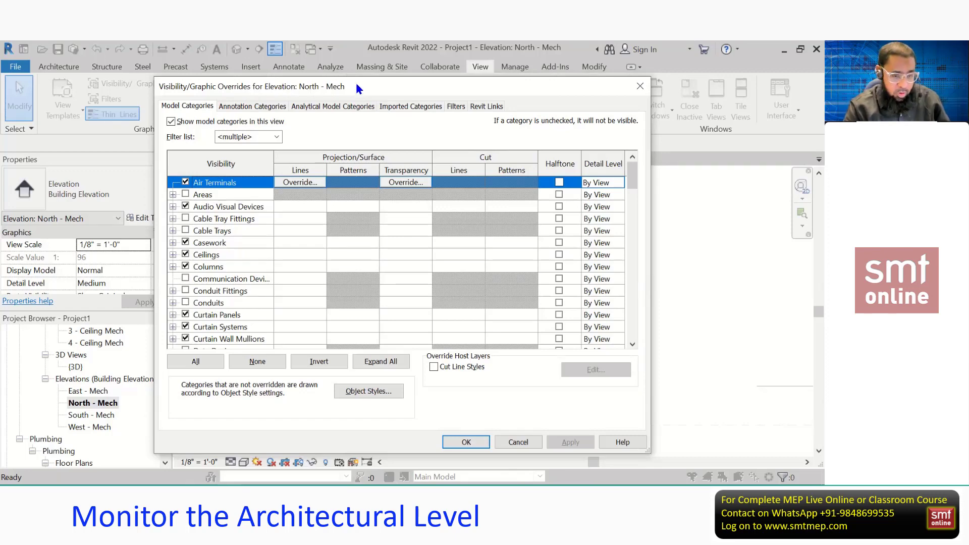
{"action": "left_click_drag", "start_coordinate": [359, 89], "coordinate": [353, 85]}
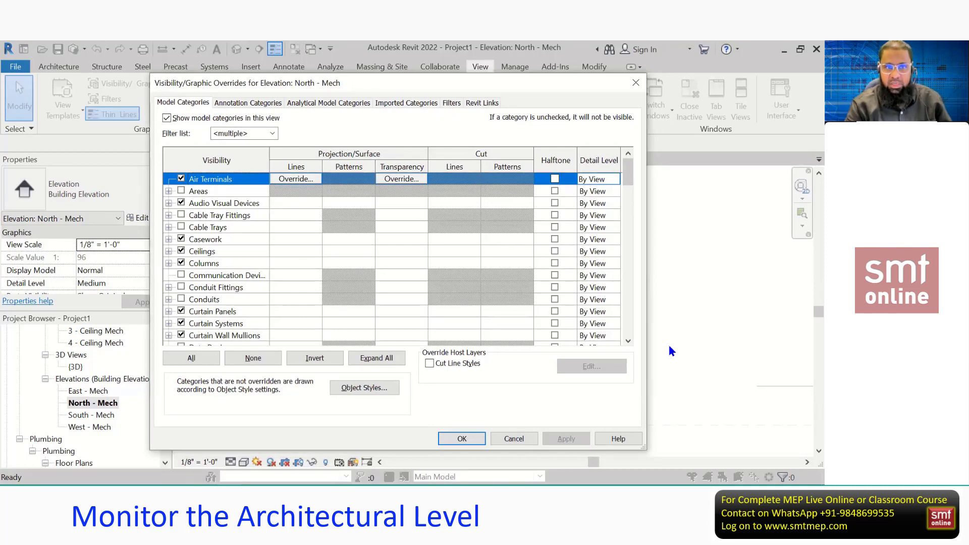
{"action": "left_click_drag", "start_coordinate": [492, 88], "coordinate": [485, 88]}
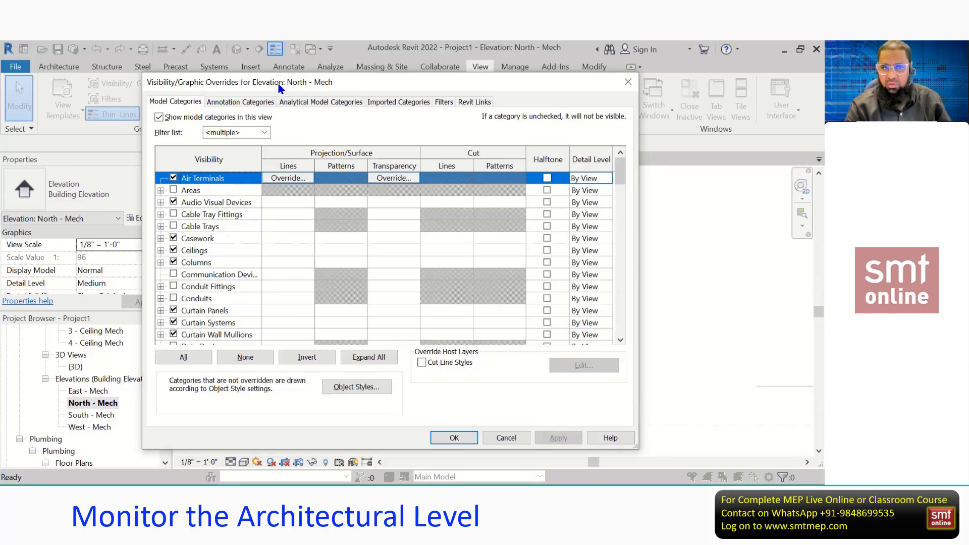
{"action": "left_click_drag", "start_coordinate": [368, 81], "coordinate": [351, 216]}
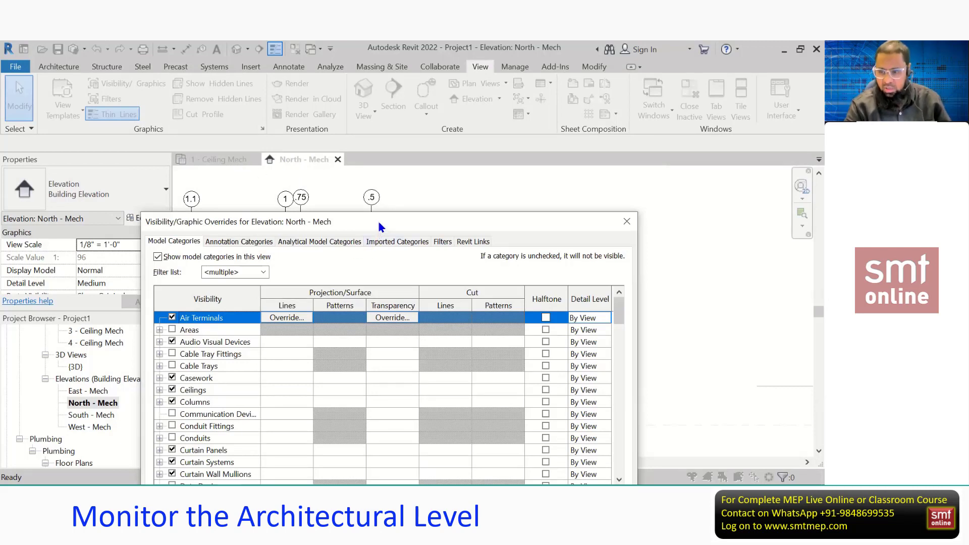
{"action": "left_click_drag", "start_coordinate": [379, 222], "coordinate": [380, 73]}
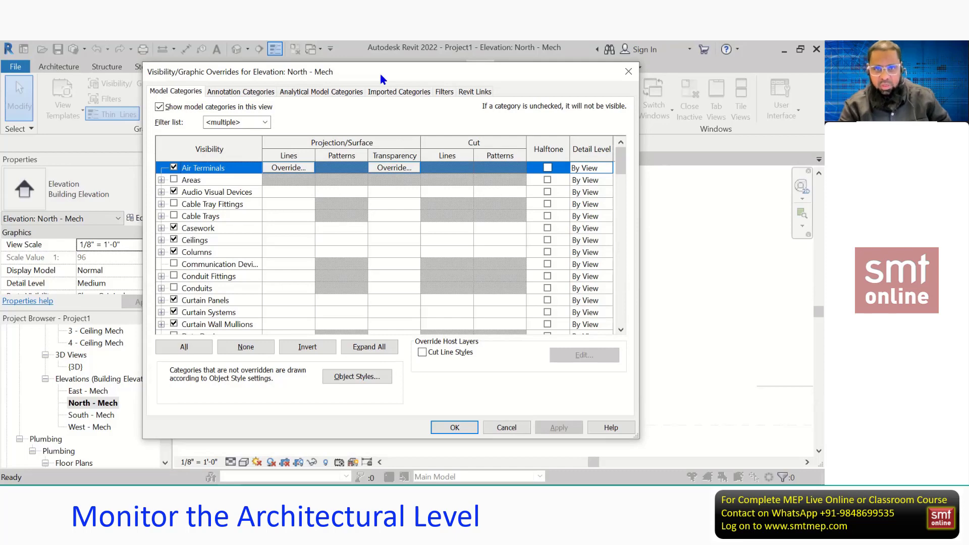
{"action": "left_click_drag", "start_coordinate": [382, 84], "coordinate": [419, 398]}
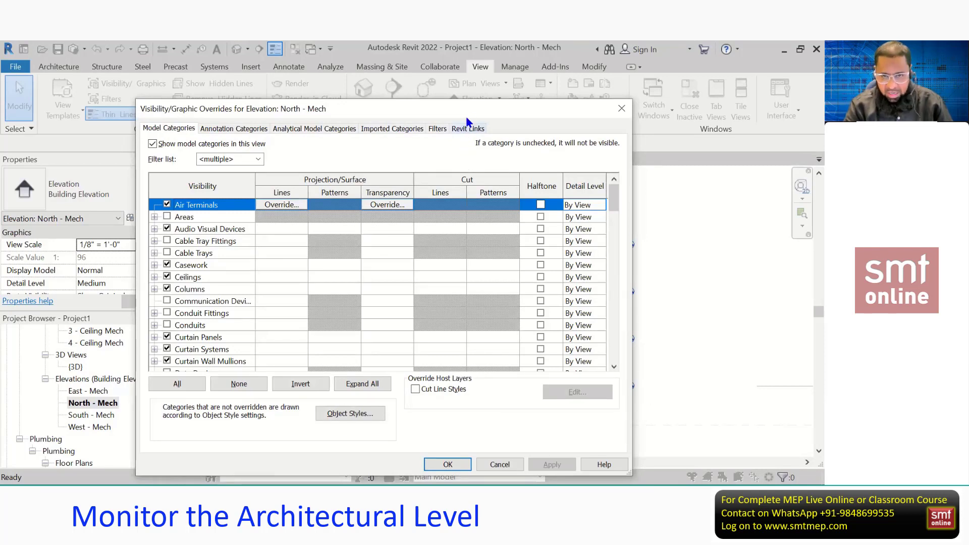
{"action": "left_click_drag", "start_coordinate": [463, 112], "coordinate": [463, 100]}
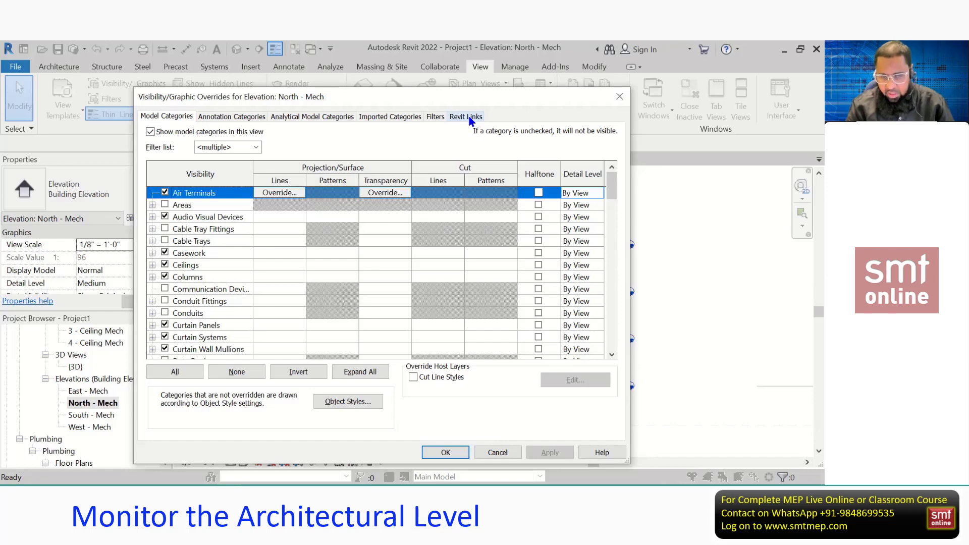
{"action": "left_click", "coordinate": [470, 117]}
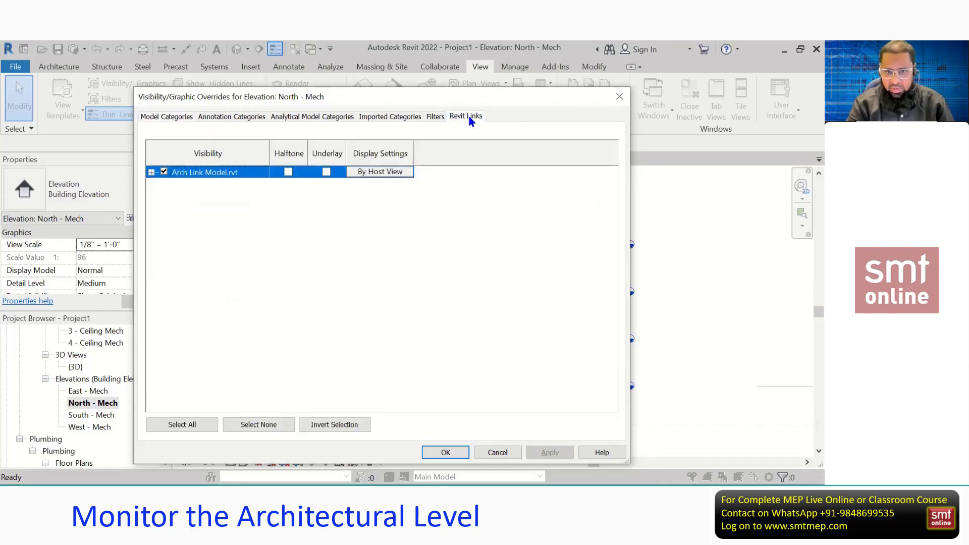
Set the display settings of Arch Link Model.rvt to Custom instead of following the host view
{"action": "left_click", "coordinate": [397, 173]}
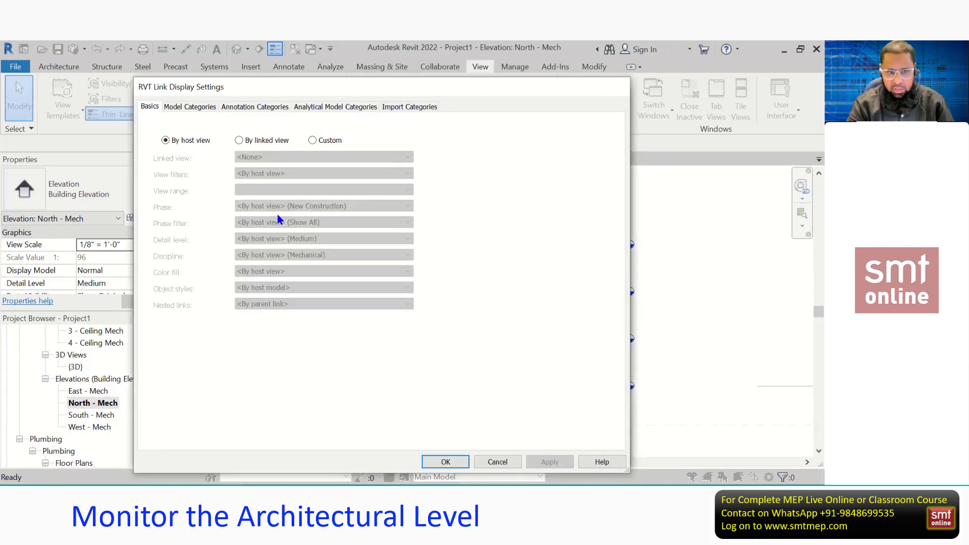
{"action": "left_click", "coordinate": [619, 86]}
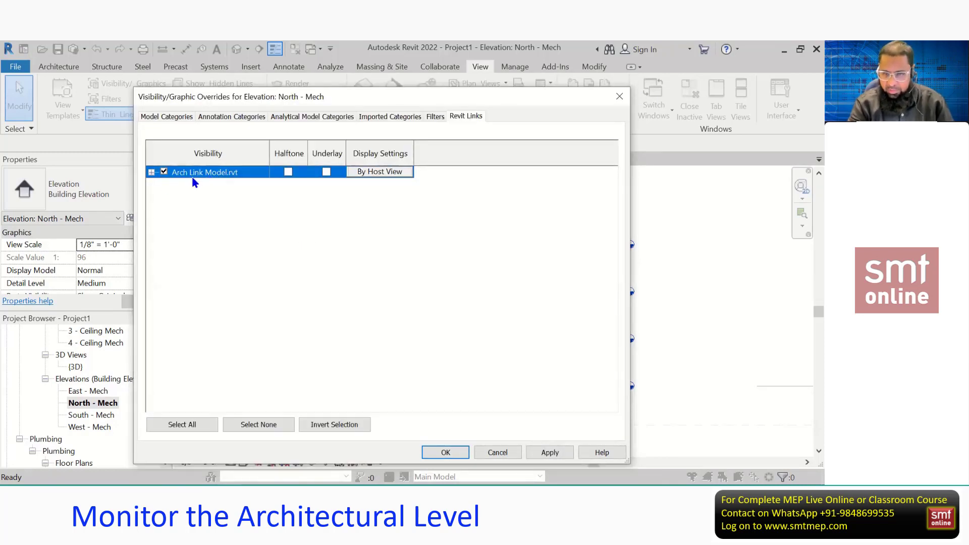
{"action": "left_click", "coordinate": [151, 173]}
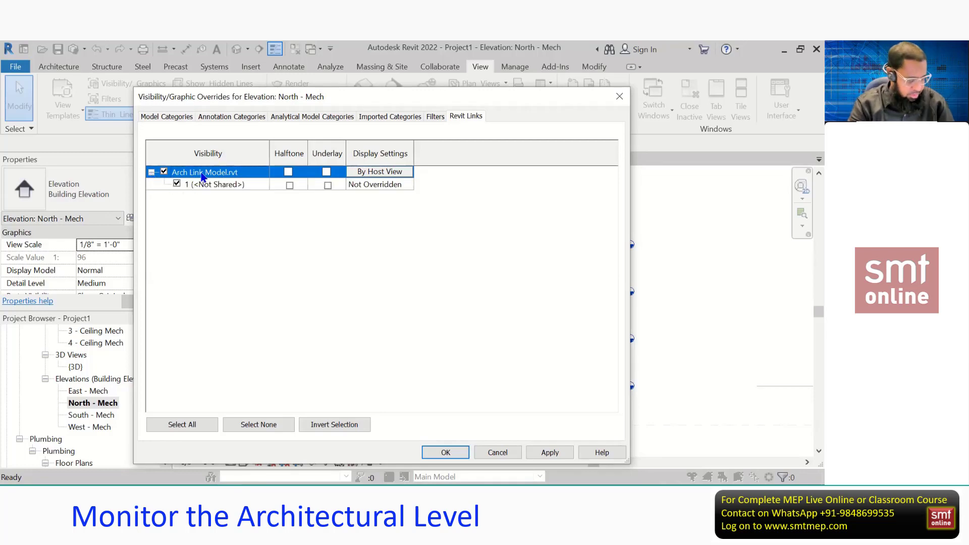
{"action": "left_click", "coordinate": [367, 172]}
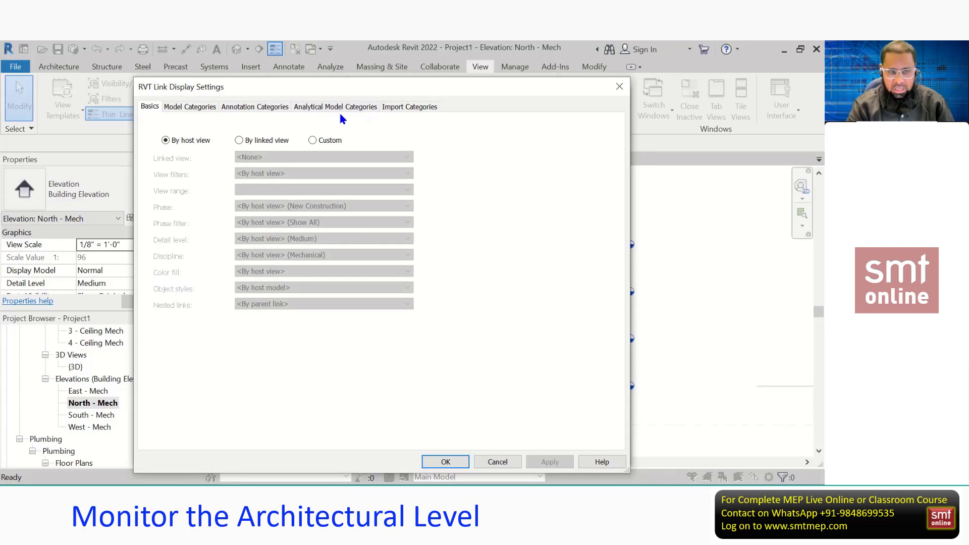
{"action": "left_click", "coordinate": [318, 142]}
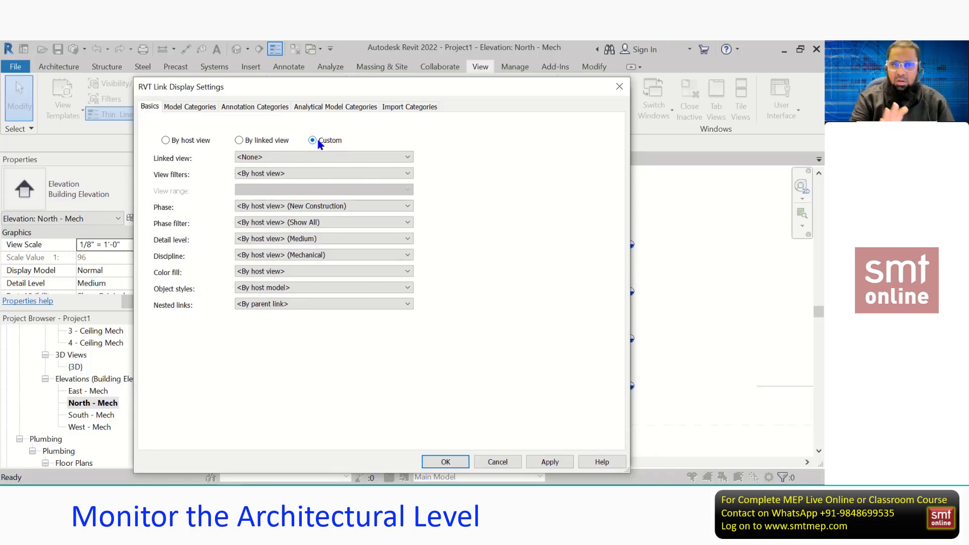
Set the annotation categories of the linked architectural model to Custom
{"action": "left_click", "coordinate": [243, 108]}
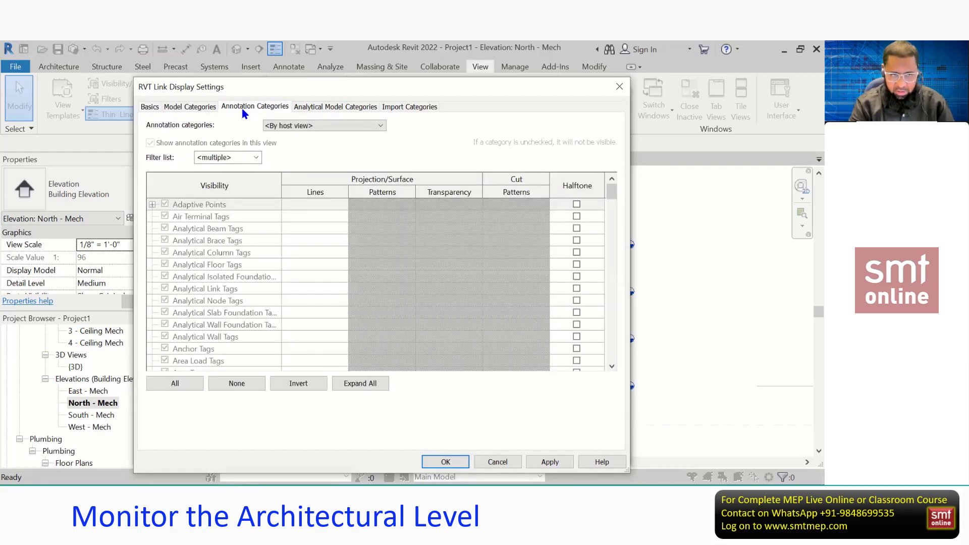
{"action": "left_click", "coordinate": [307, 127]}
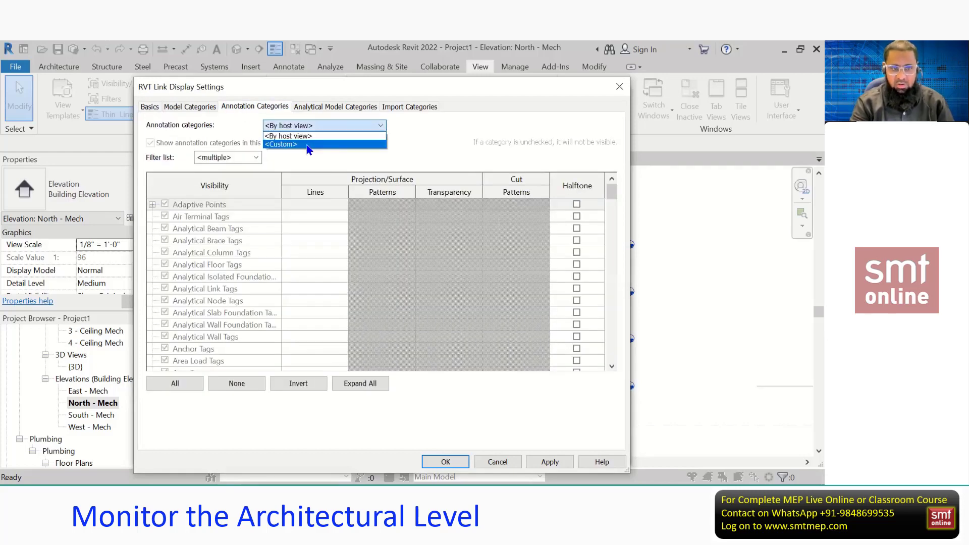
{"action": "left_click", "coordinate": [307, 144]}
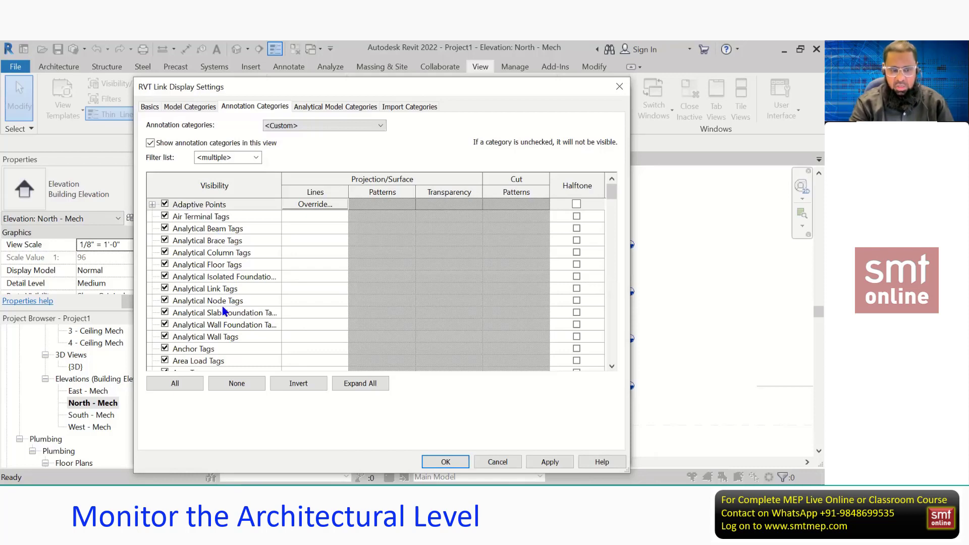
Turn off the Levels annotation category for the linked model and apply the overrides to the North - Mech elevation
{"action": "left_click", "coordinate": [221, 266]}
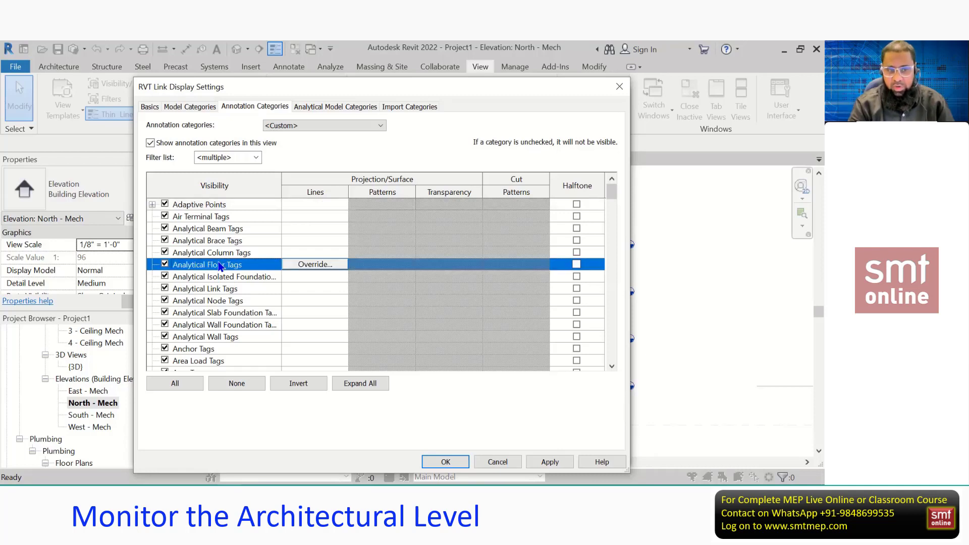
{"action": "scroll", "coordinate": [220, 266], "scroll_direction": "down", "scroll_amount": 1}
{"action": "key", "text": "l"}
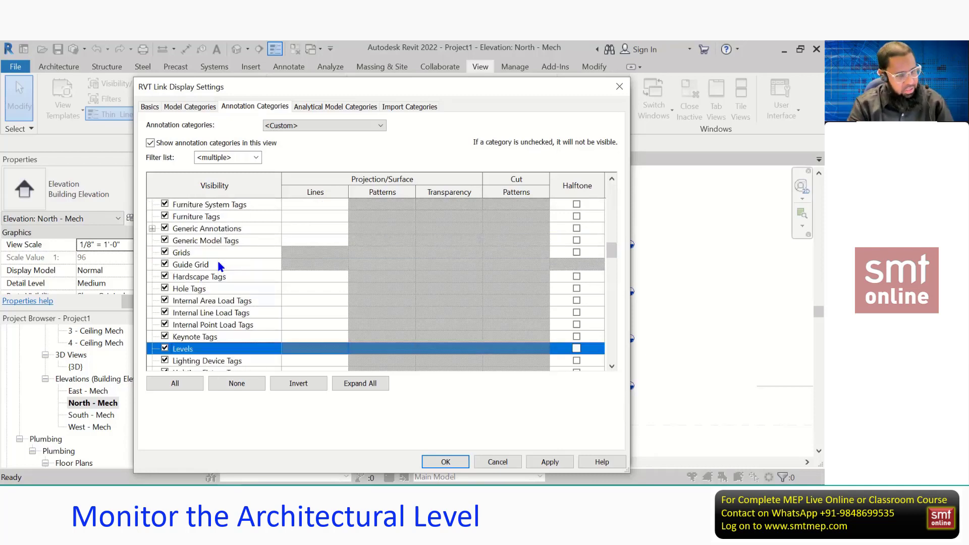
{"action": "scroll", "coordinate": [221, 266], "scroll_direction": "down", "scroll_amount": 1}
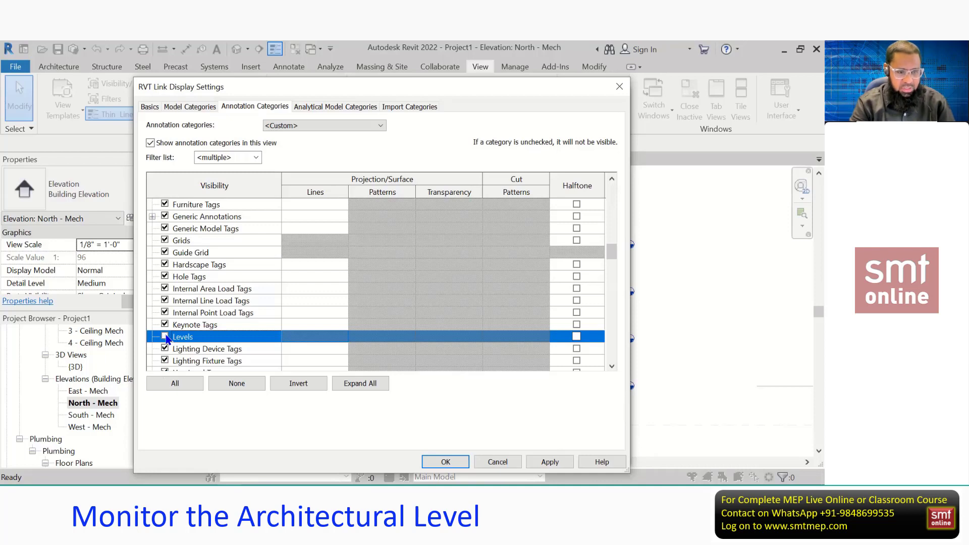
{"action": "left_click", "coordinate": [444, 462]}
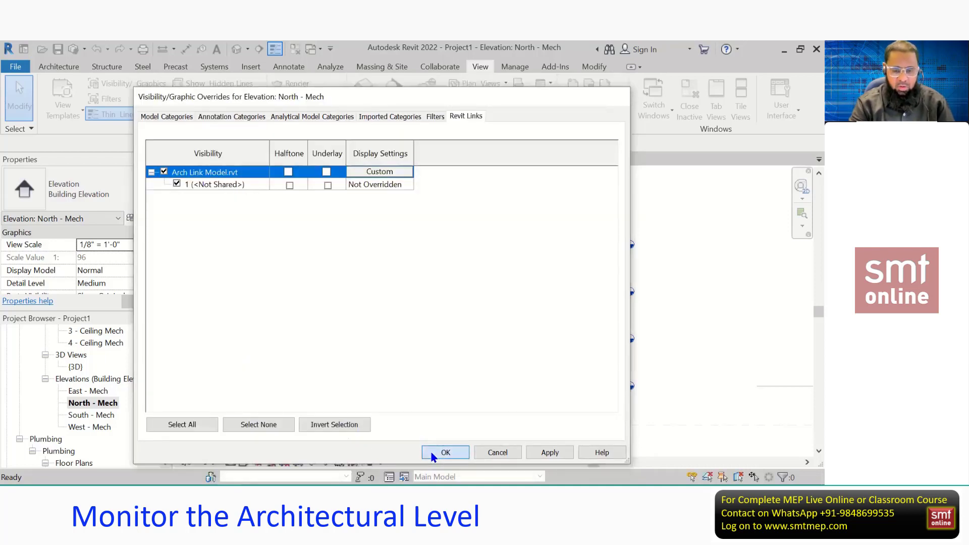
{"action": "left_click", "coordinate": [433, 454]}
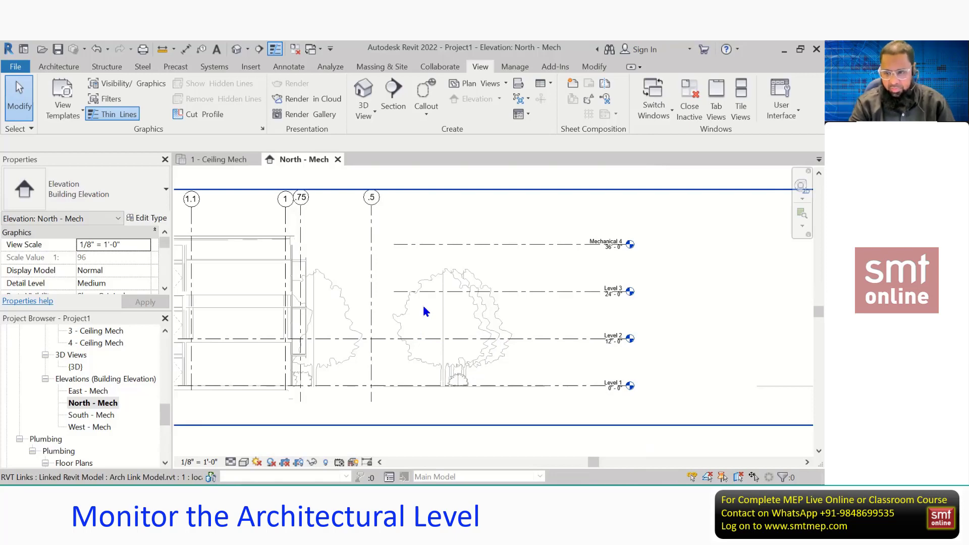
Reopen the display settings of Arch Link Model.rvt from the view's visibility/graphic overrides and set its model categories to Custom
{"action": "key", "text": "v"}
{"action": "key", "text": "g"}
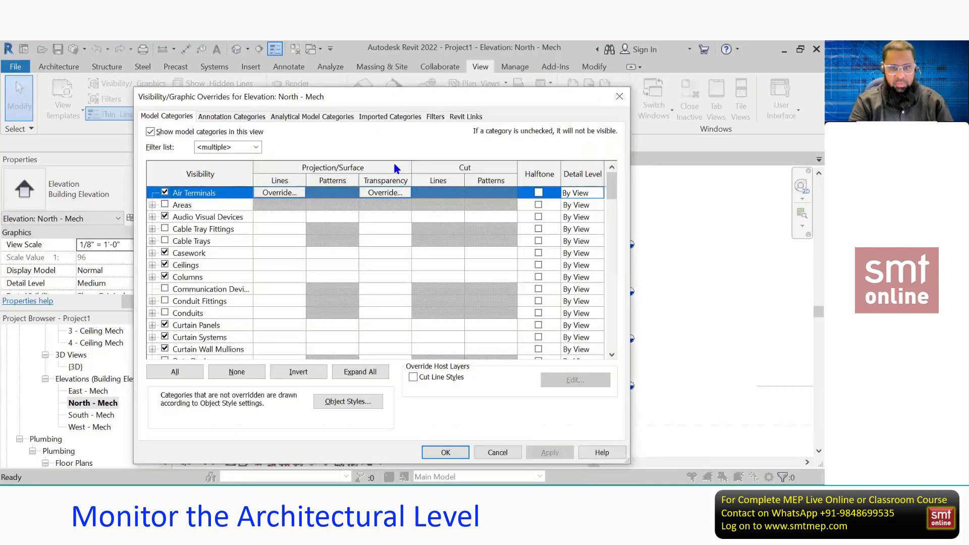
{"action": "left_click", "coordinate": [466, 117]}
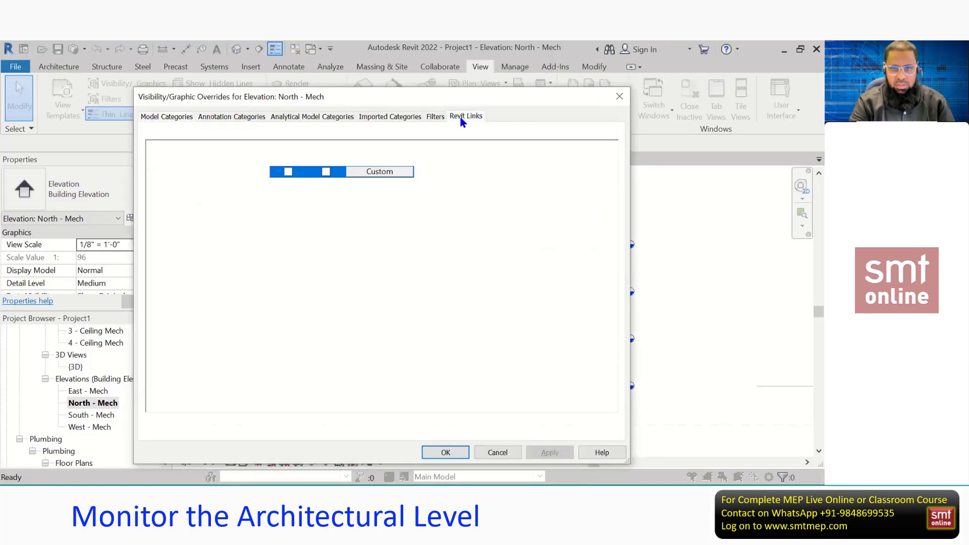
{"action": "left_click", "coordinate": [374, 175]}
{"action": "left_click", "coordinate": [208, 108]}
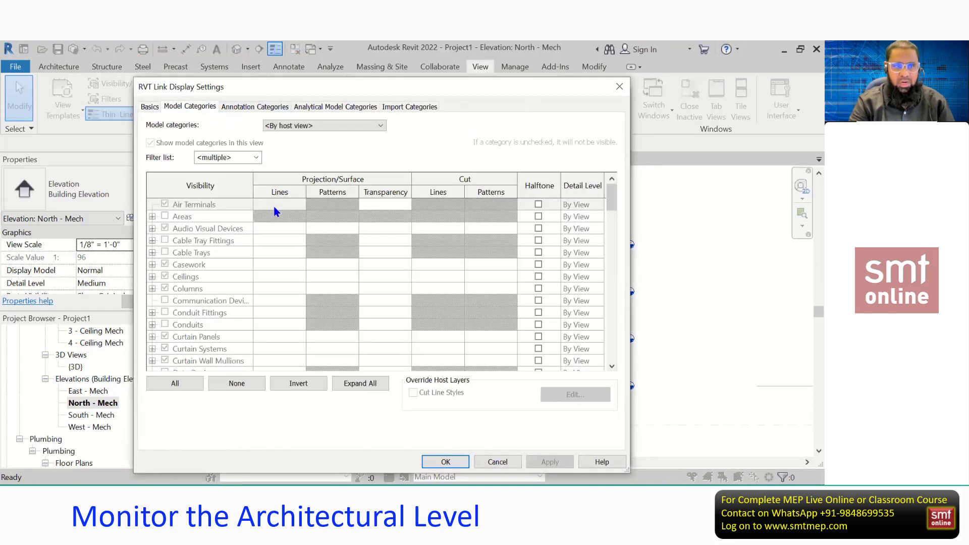
{"action": "left_click", "coordinate": [237, 159]}
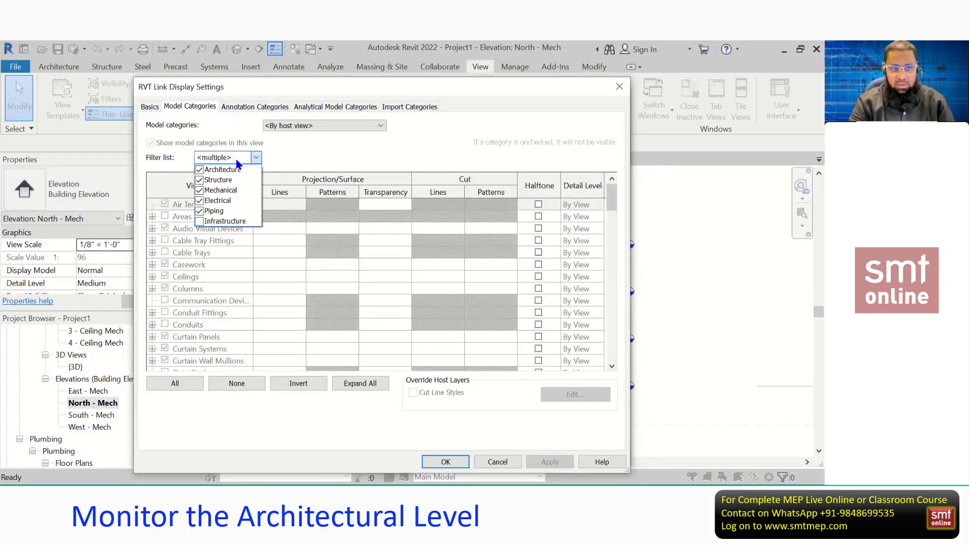
{"action": "left_click", "coordinate": [297, 126]}
{"action": "left_click", "coordinate": [298, 128]}
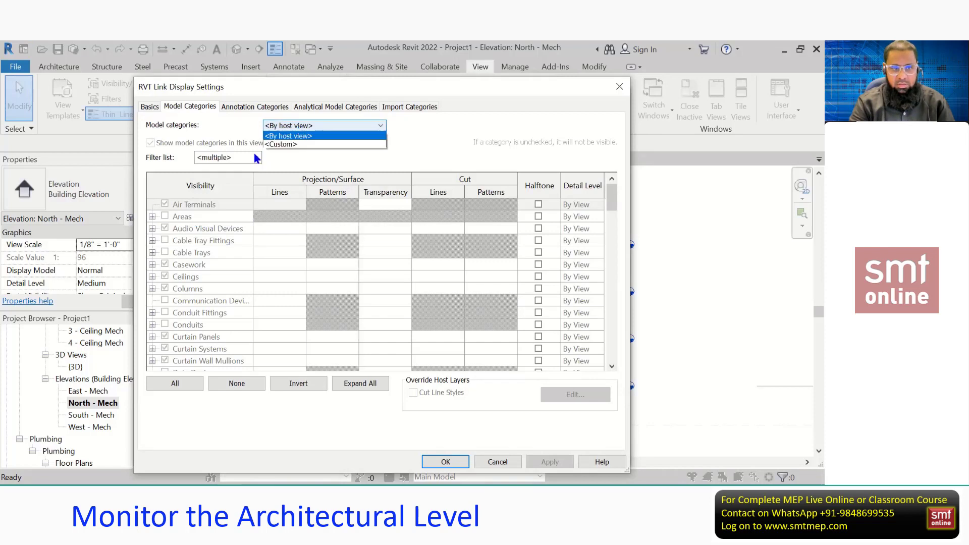
{"action": "left_click", "coordinate": [284, 145]}
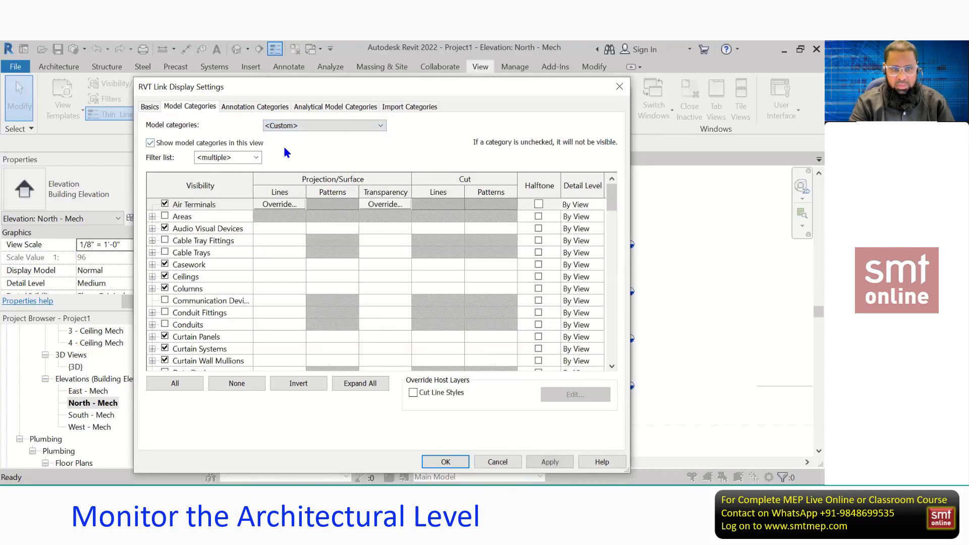
Turn off the Planting model category for the linked model and apply the overrides to the North - Mech elevation
{"action": "left_click", "coordinate": [230, 266]}
{"action": "key", "text": "p"}
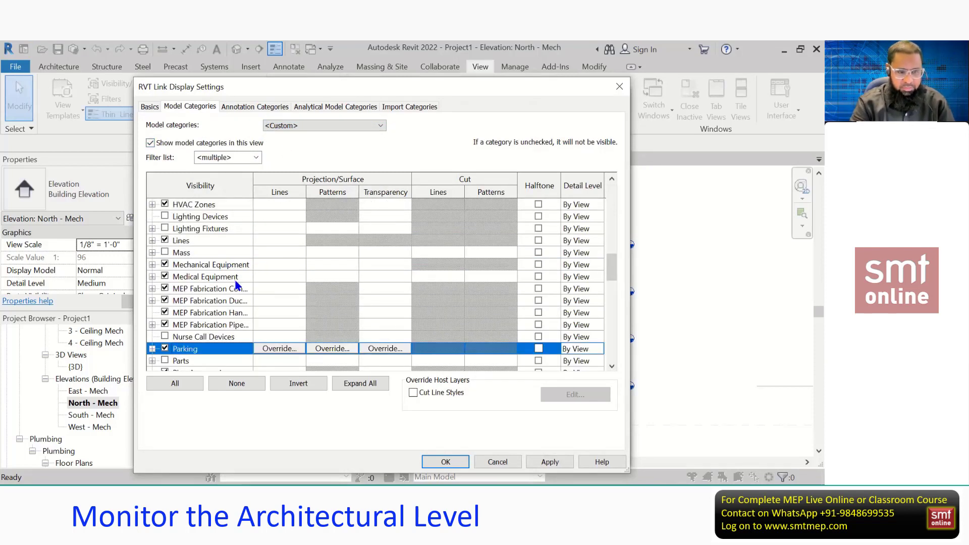
{"action": "scroll", "coordinate": [237, 286], "scroll_direction": "down", "scroll_amount": 3}
{"action": "scroll", "coordinate": [237, 286], "scroll_direction": "down", "scroll_amount": 1}
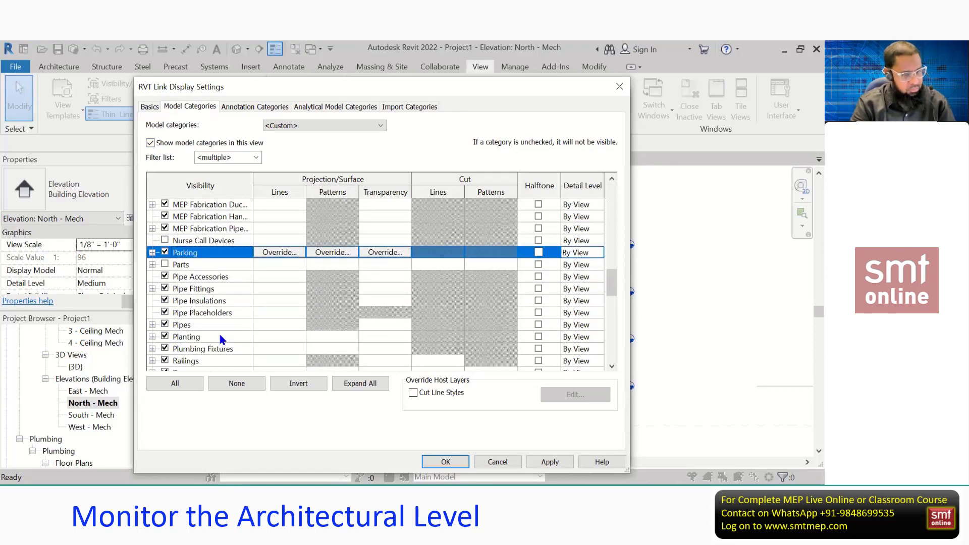
{"action": "left_click", "coordinate": [164, 336]}
{"action": "left_click", "coordinate": [444, 462]}
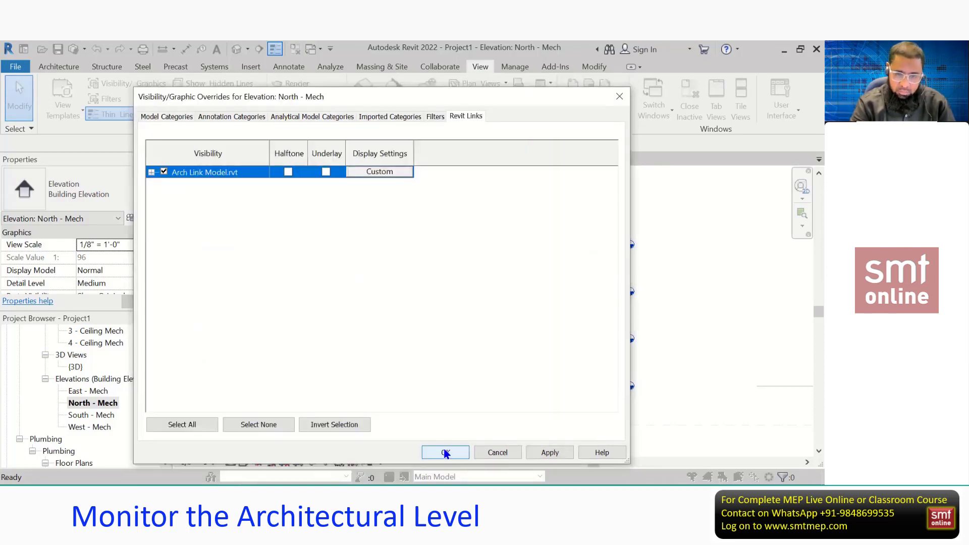
{"action": "left_click", "coordinate": [442, 453]}
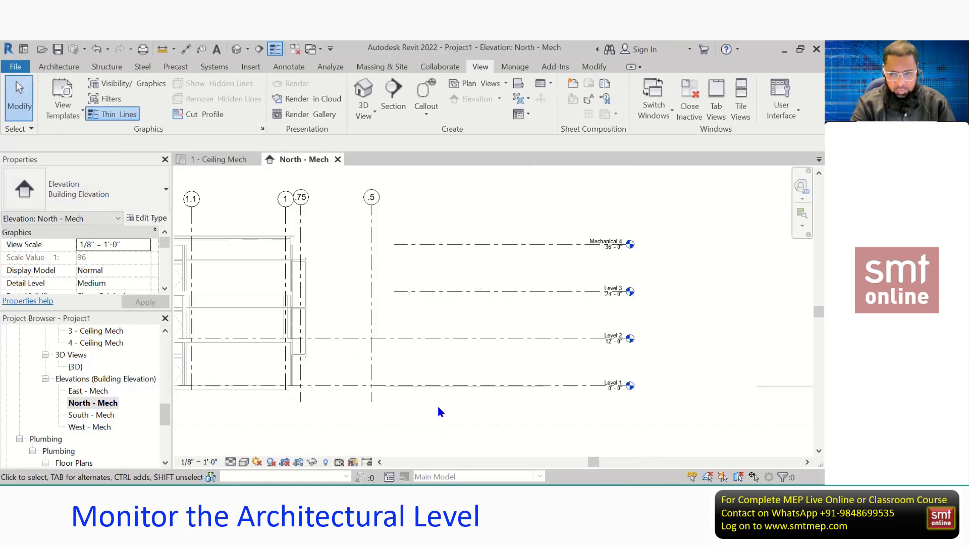
{"action": "scroll", "coordinate": [442, 383], "scroll_direction": "down", "scroll_amount": 1}
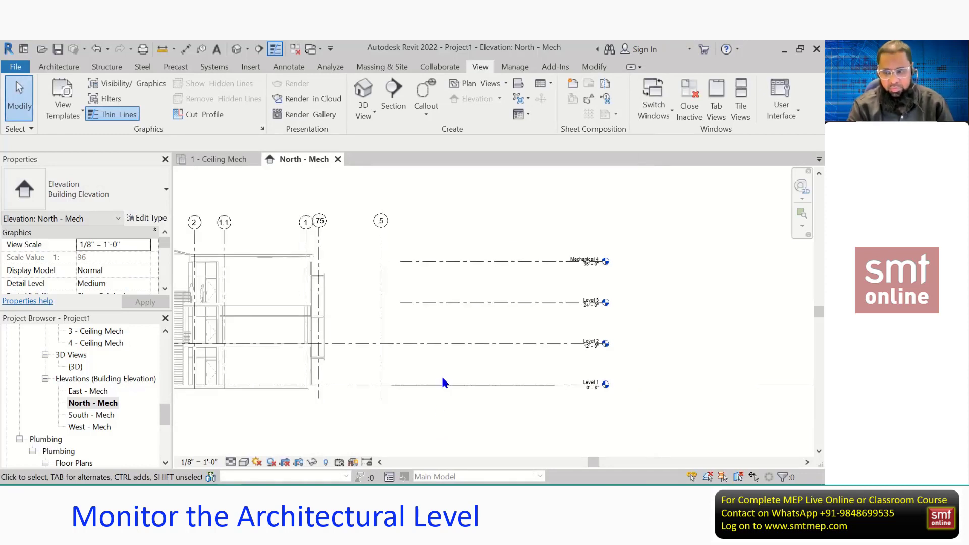
Switch to the PDF notes in Adobe Acrobat and review the final level-visibility steps, the reference elevation and the View Template section's start
{"action": "key", "text": "alt+Tab"}
{"action": "scroll", "coordinate": [374, 348], "scroll_direction": "down", "scroll_amount": 5}
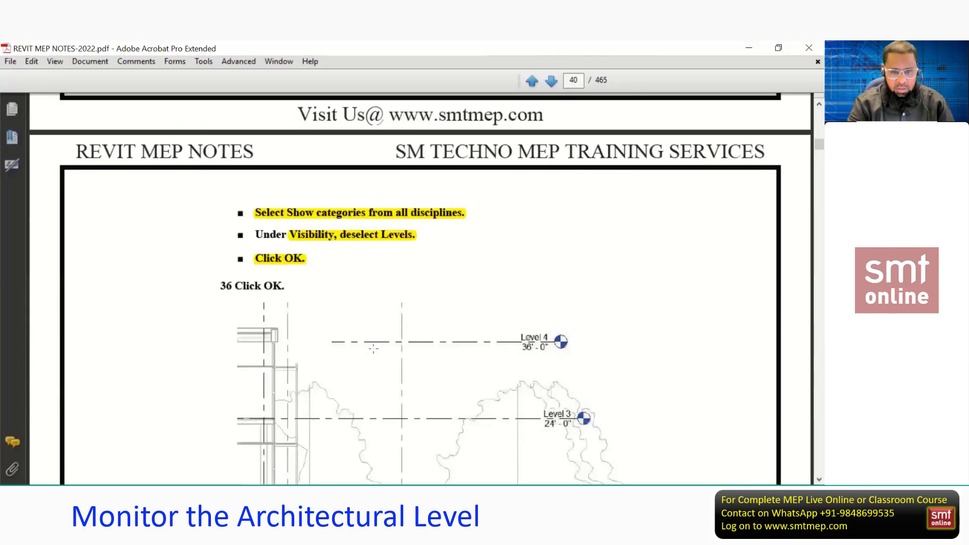
{"action": "scroll", "coordinate": [374, 348], "scroll_direction": "up", "scroll_amount": 1}
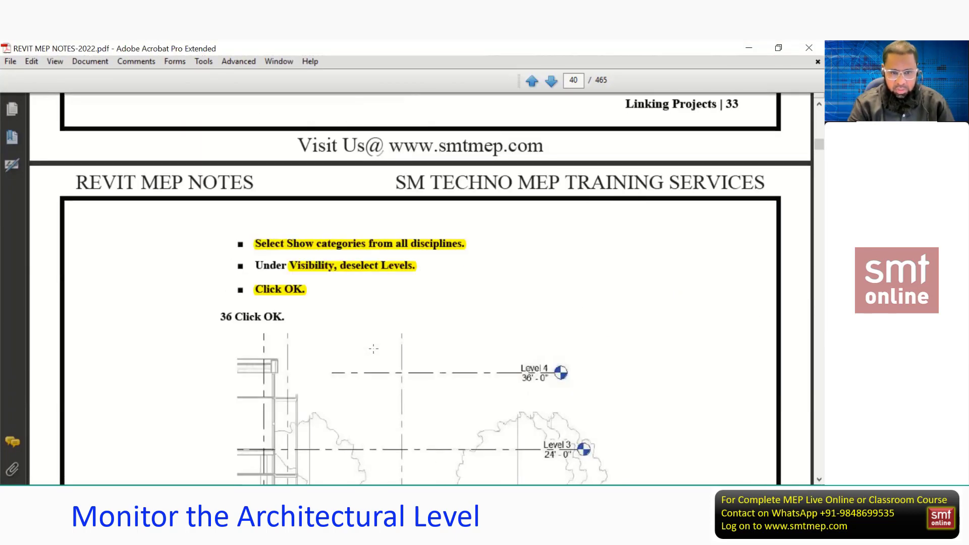
{"action": "scroll", "coordinate": [373, 349], "scroll_direction": "down", "scroll_amount": 7}
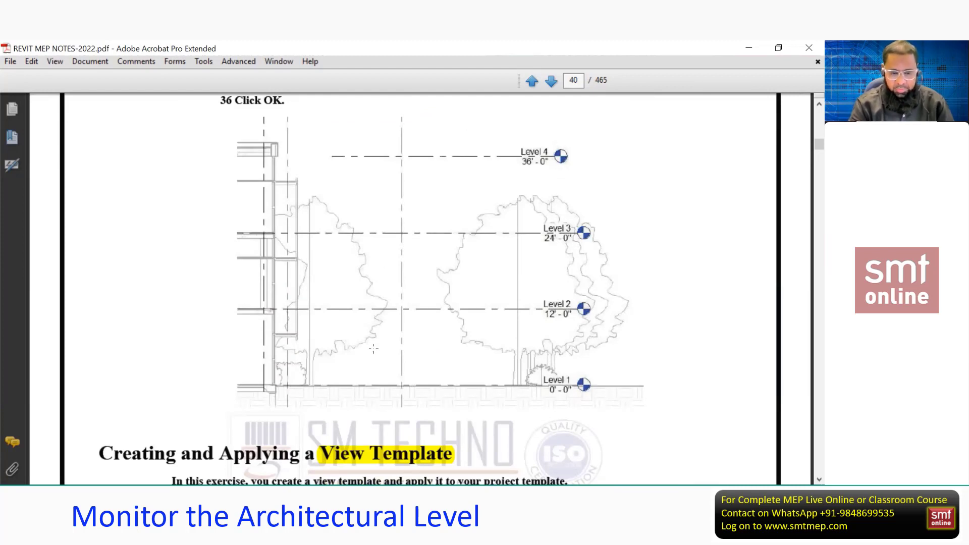
{"action": "scroll", "coordinate": [373, 348], "scroll_direction": "down", "scroll_amount": 2}
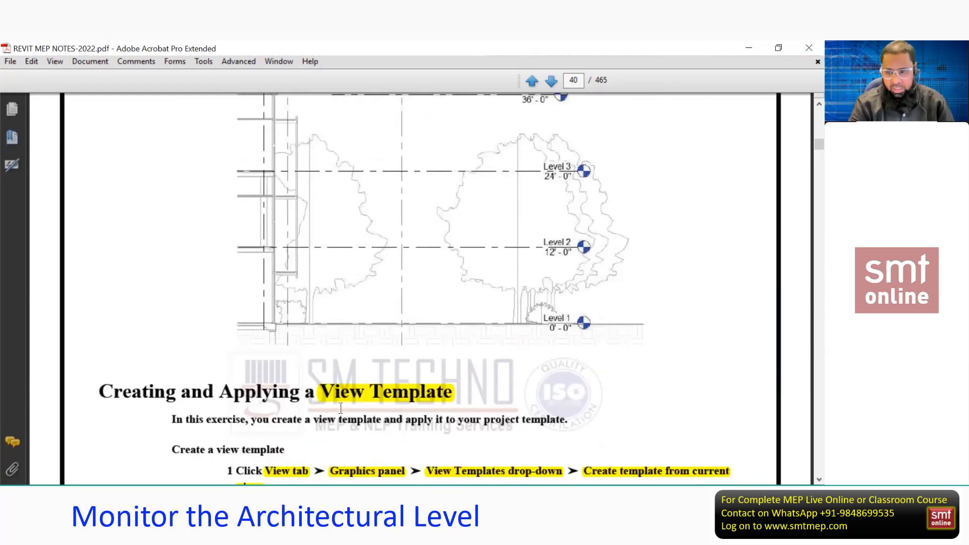
{"action": "scroll", "coordinate": [341, 408], "scroll_direction": "up", "scroll_amount": 6}
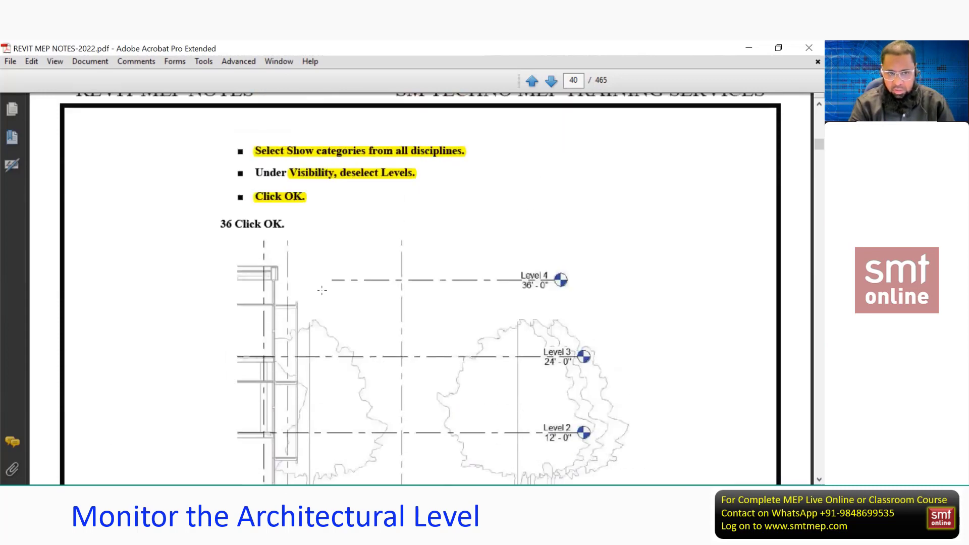